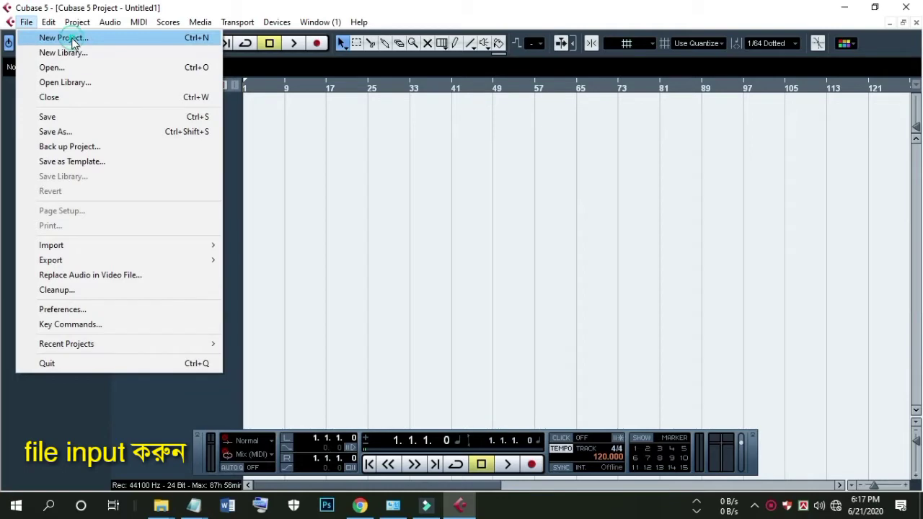
Step: Open and activate the recent project "anas allah" from the Untitled-20 folder, dismiss the missing files list and maximize the project window
click(63, 39)
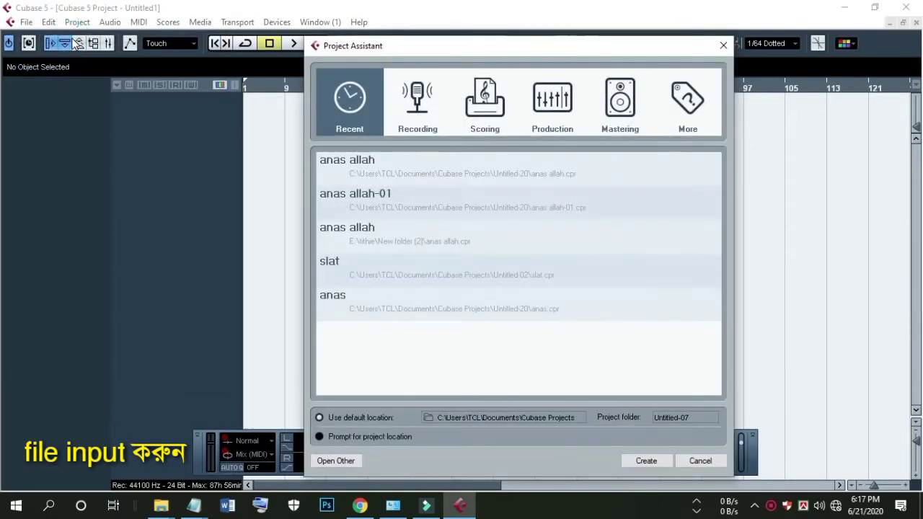
click(377, 163)
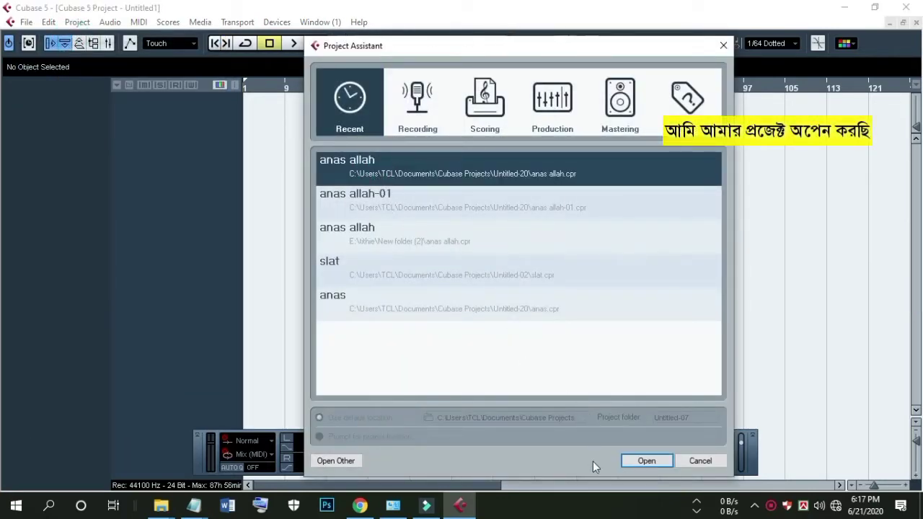
click(637, 466)
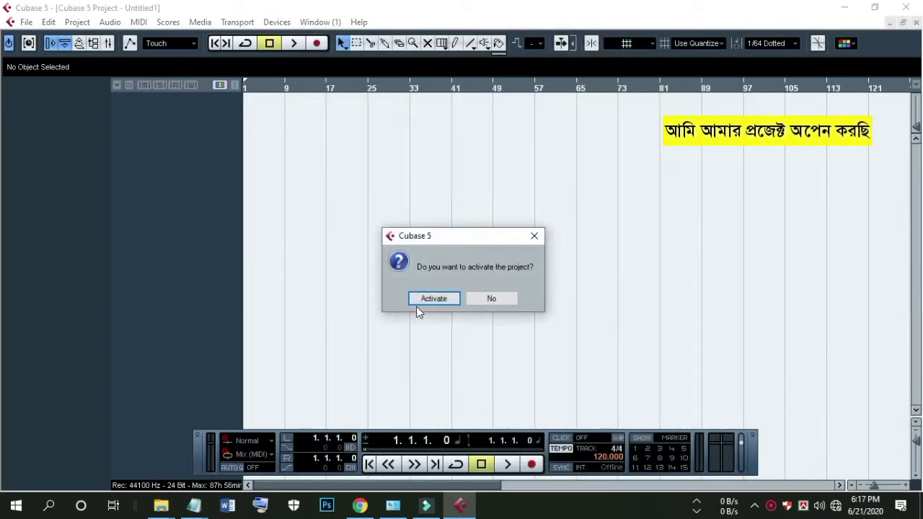
click(433, 301)
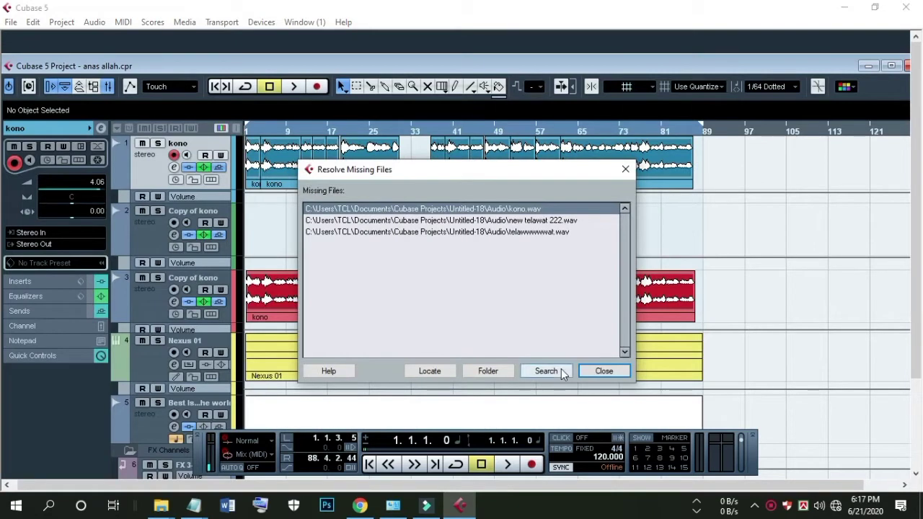
click(585, 373)
click(891, 66)
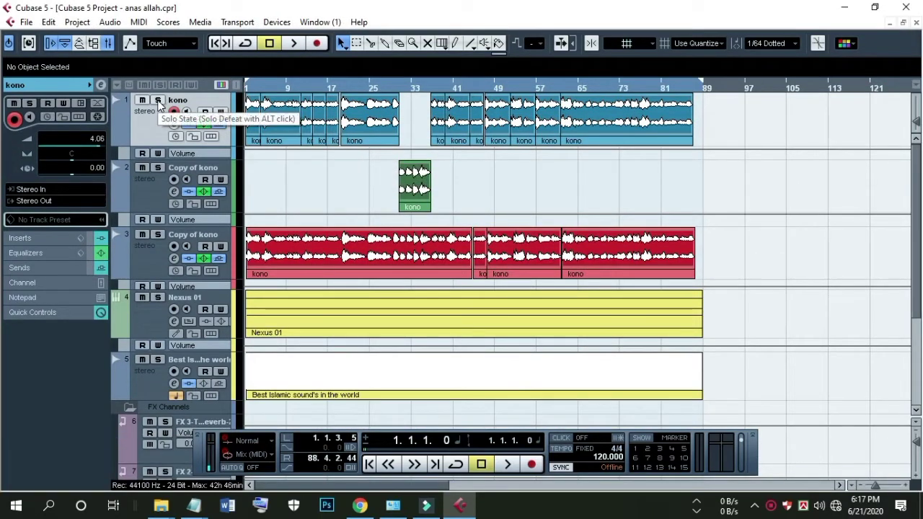
Step: Solo the first kono track, start playback and bring up its audio channel settings
click(158, 100)
key(space)
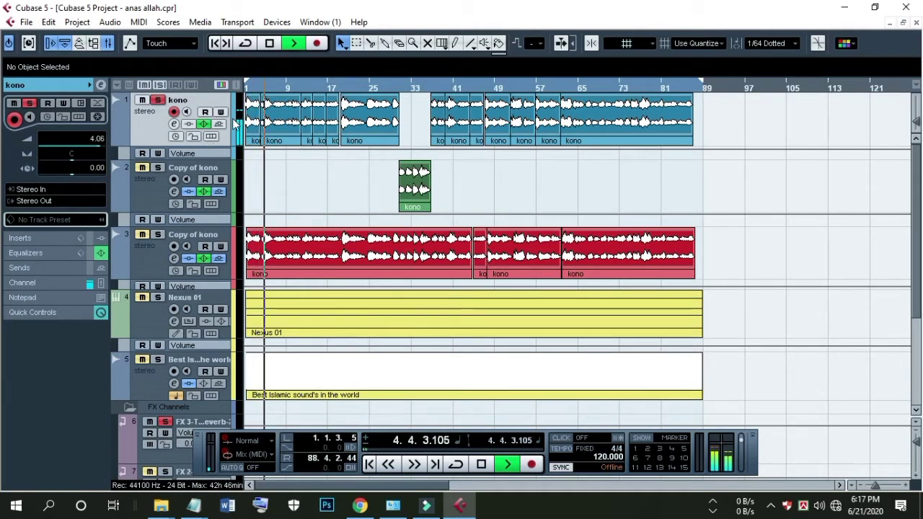
click(174, 124)
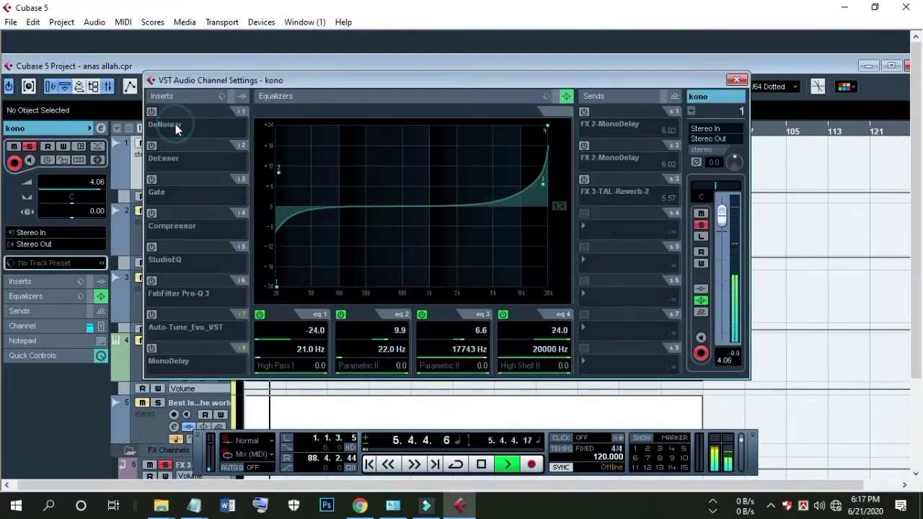
drag(196, 83, 197, 67)
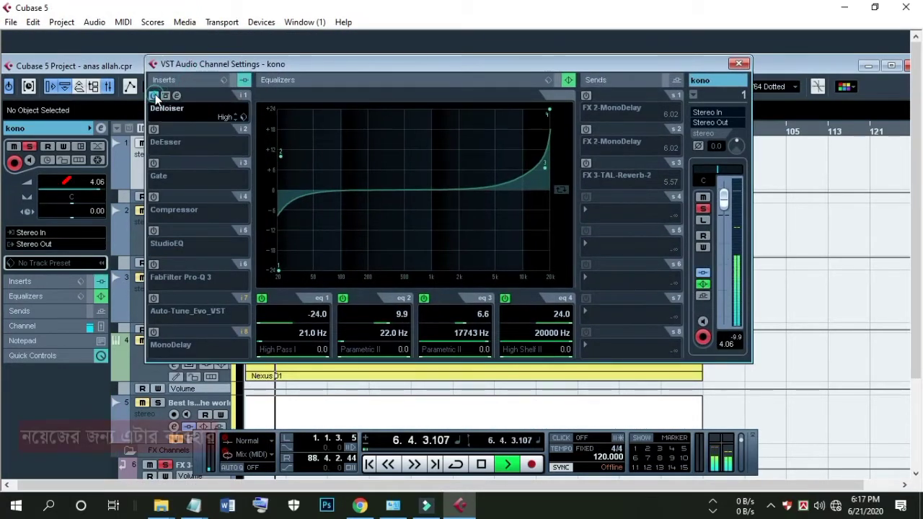
Step: Enable the DeNoiser in insert slot 1, view its settings and compare the sound with it off and on
click(177, 96)
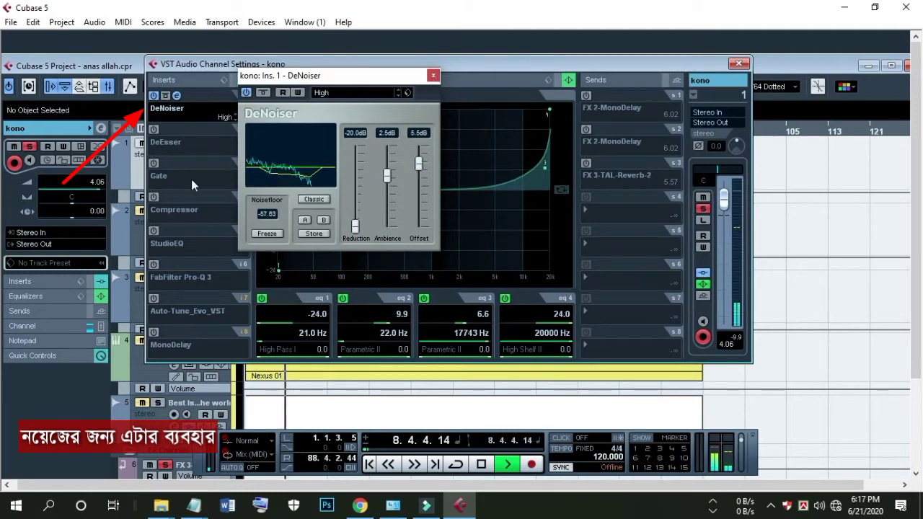
click(433, 76)
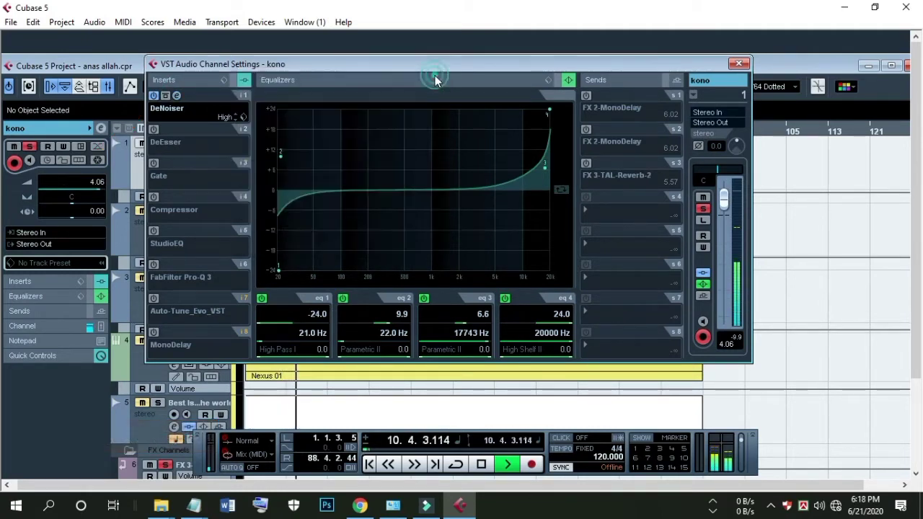
click(153, 95)
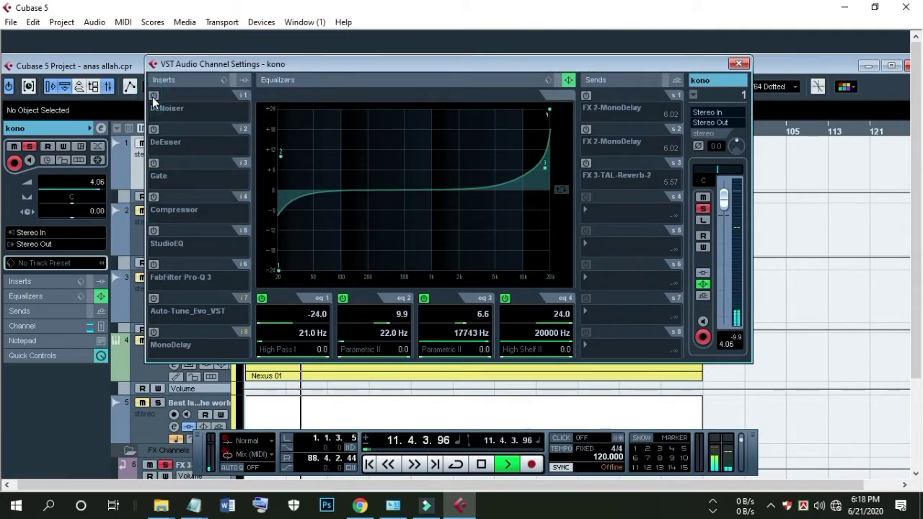
click(153, 96)
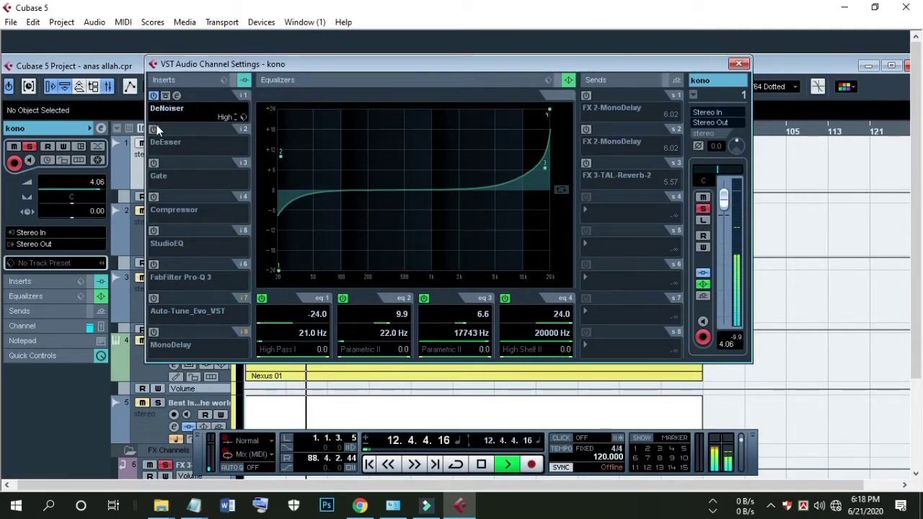
Step: Audition the DeNoiser's RoomAcoustics and Default presets, return to the High preset and close the plug-in
click(177, 95)
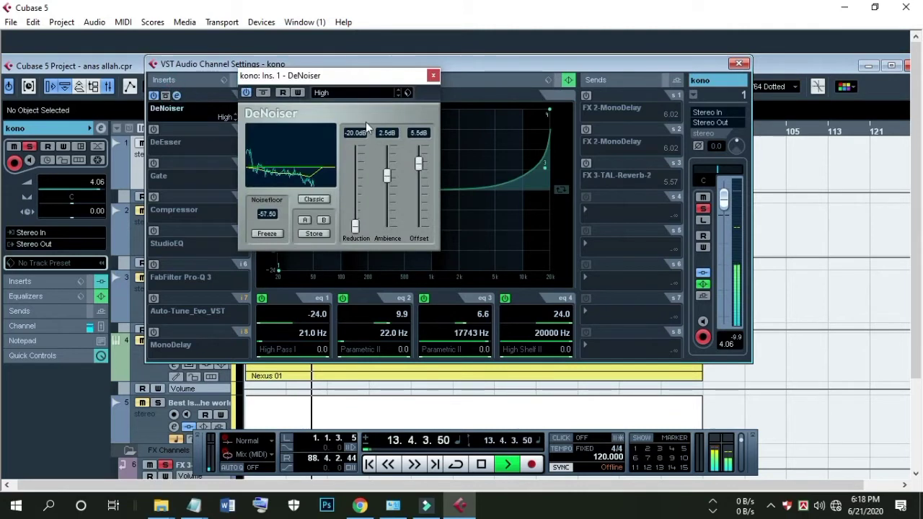
click(398, 94)
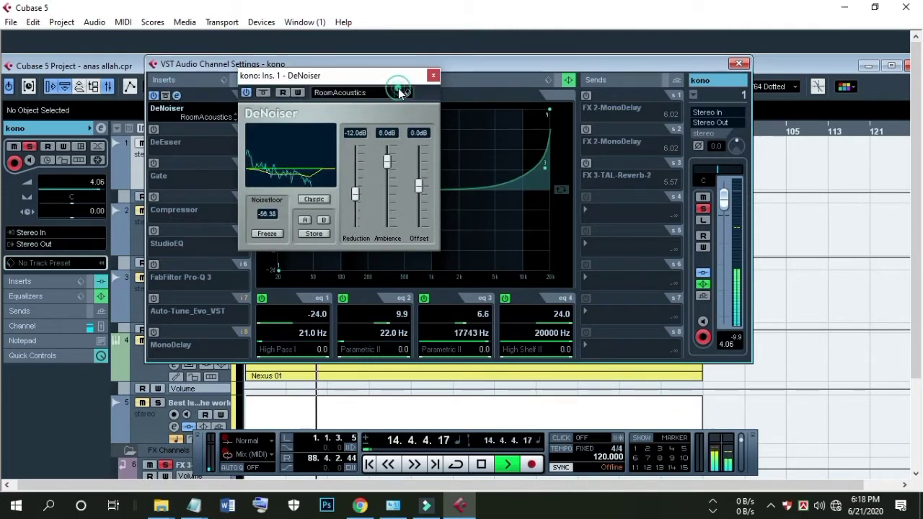
click(398, 88)
click(399, 90)
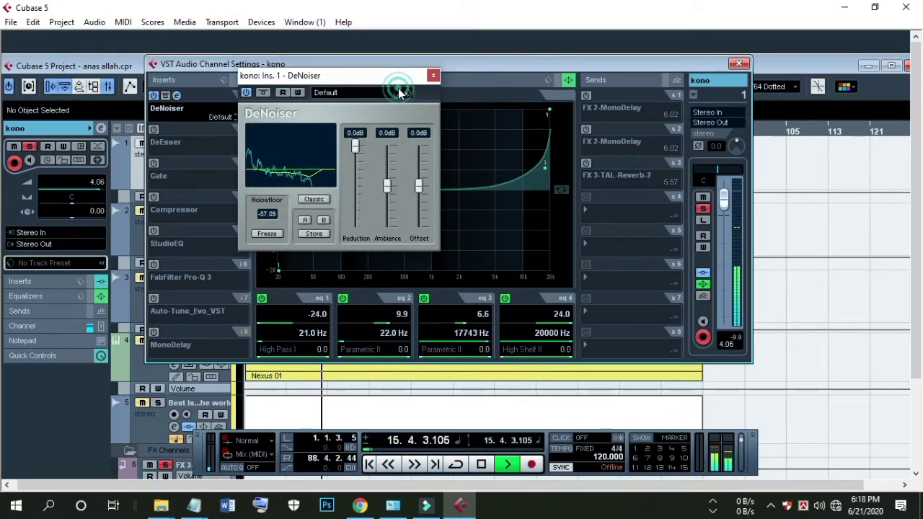
click(398, 95)
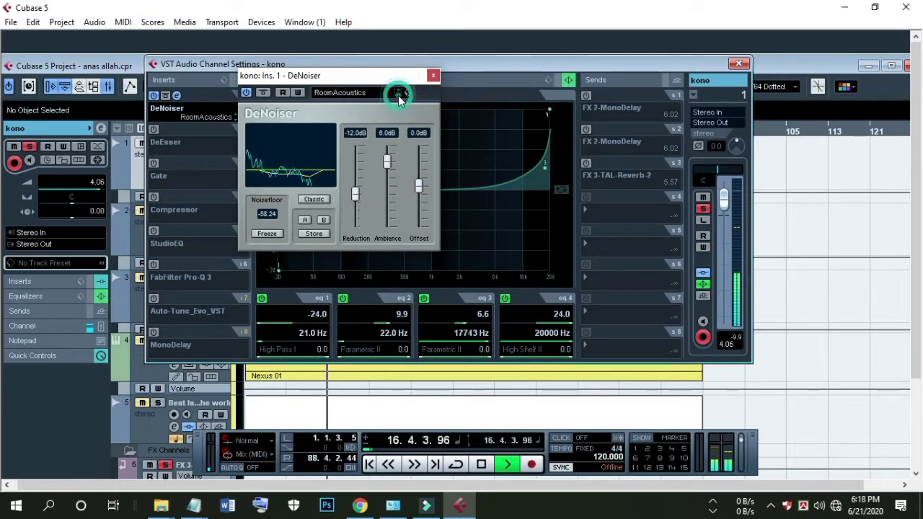
click(398, 95)
click(433, 76)
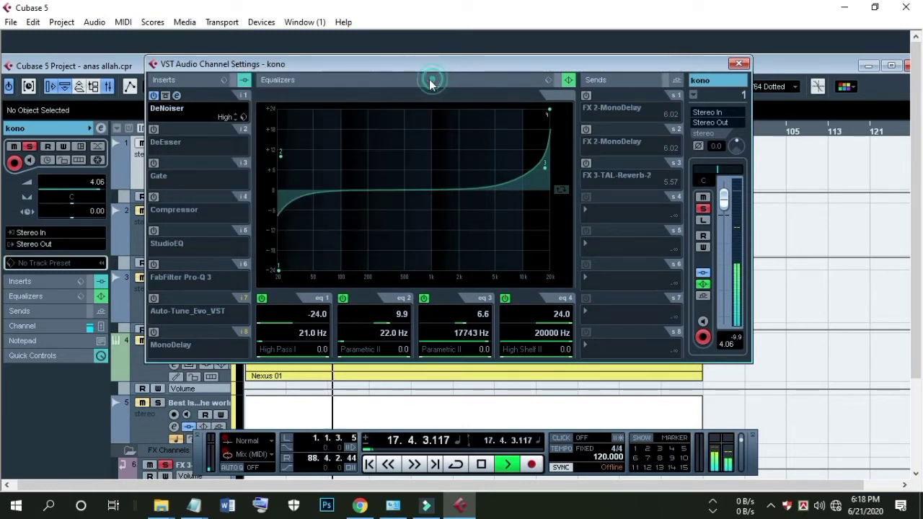
Step: Enable the DeEsser in insert slot 2 and check its Male Light preset settings
click(154, 129)
click(176, 129)
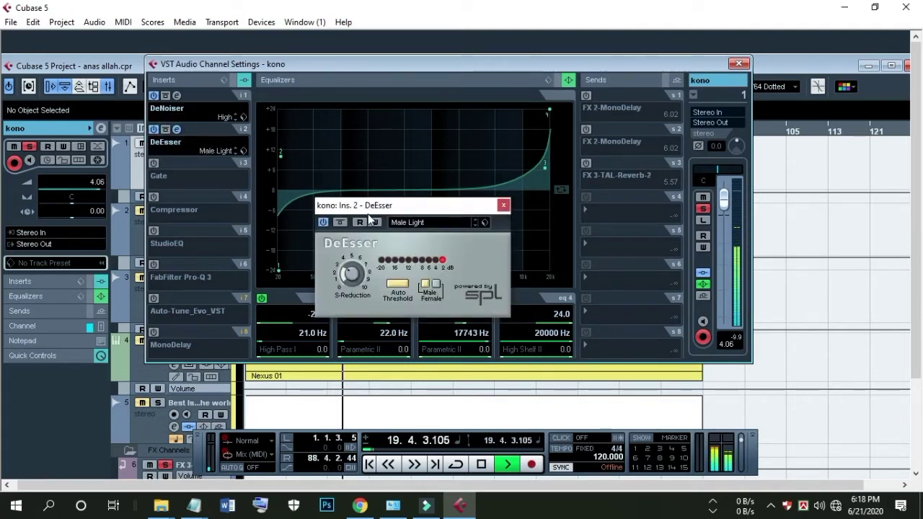
drag(369, 204, 325, 128)
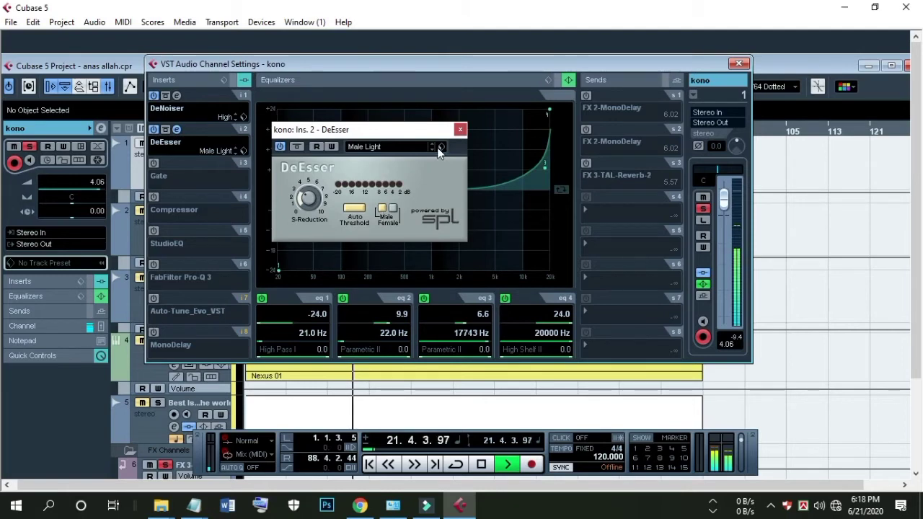
click(459, 130)
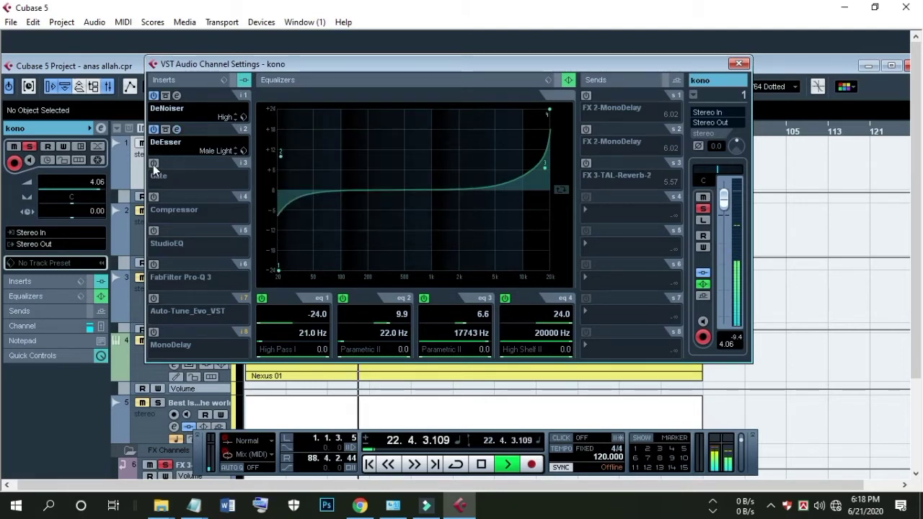
Step: Enable the Gate in insert slot 3 and review its threshold, attack and hold settings during playback
click(153, 164)
click(177, 164)
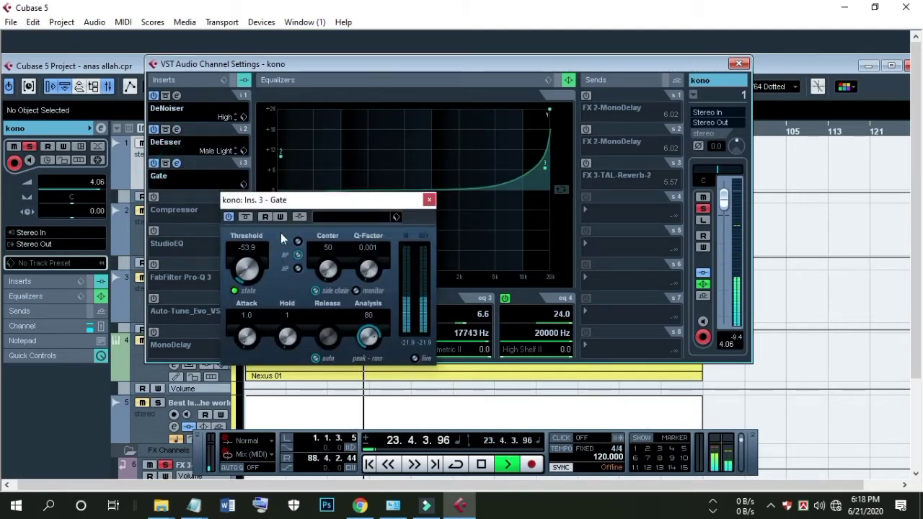
drag(311, 62, 404, 134)
drag(301, 205, 467, 166)
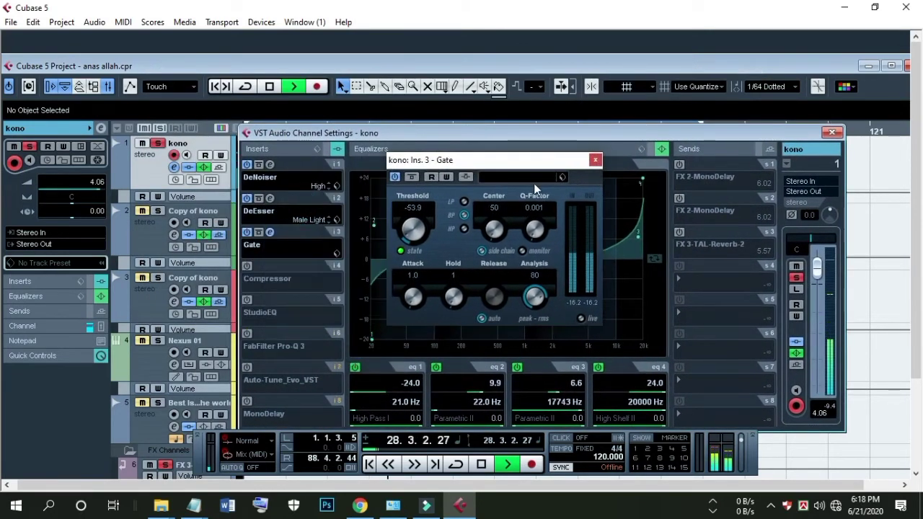
click(595, 160)
click(271, 233)
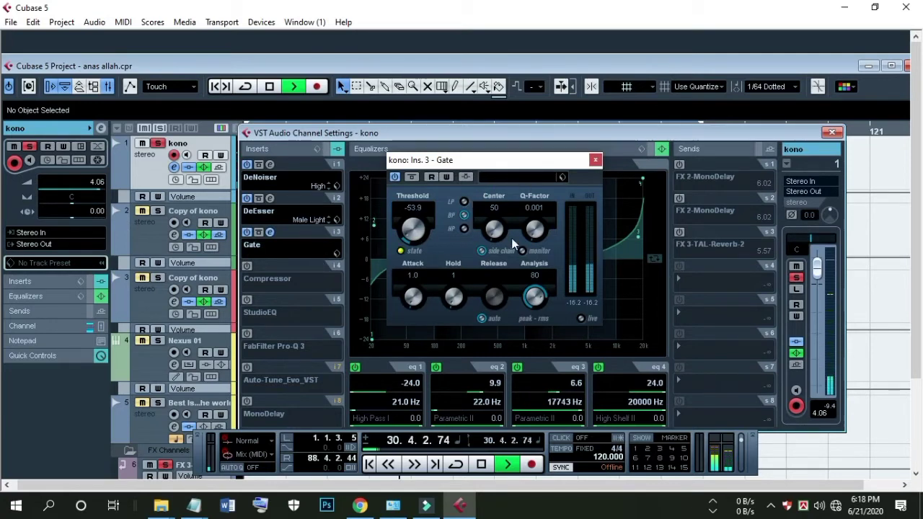
click(595, 160)
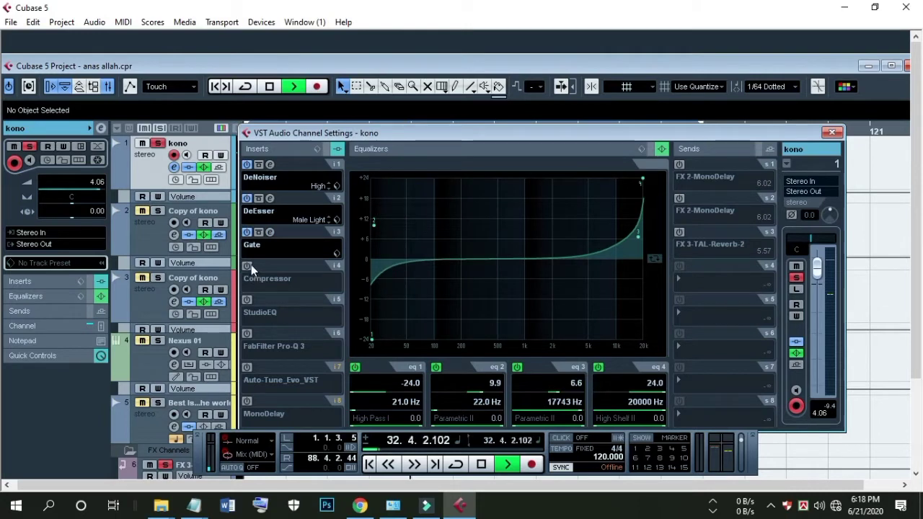
Step: Enable the Compressor in insert slot 4 and check its settings while playing the project from the start
click(270, 265)
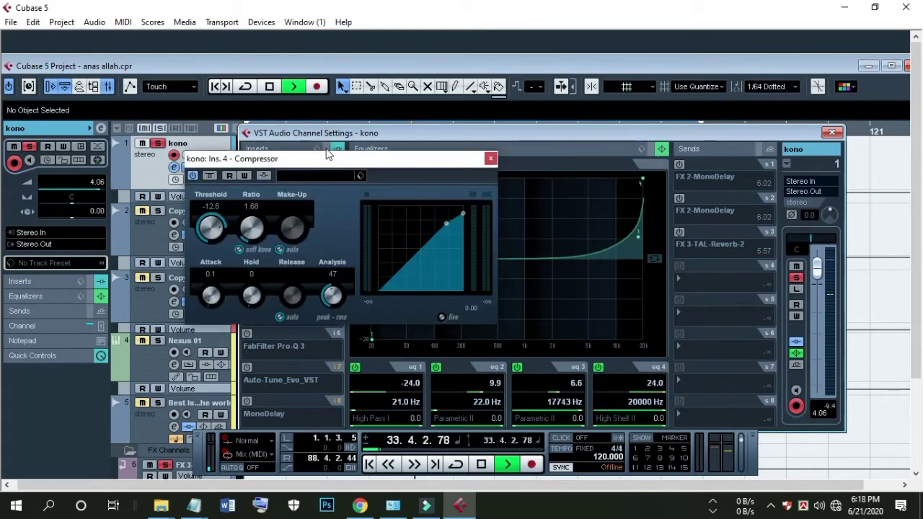
click(214, 88)
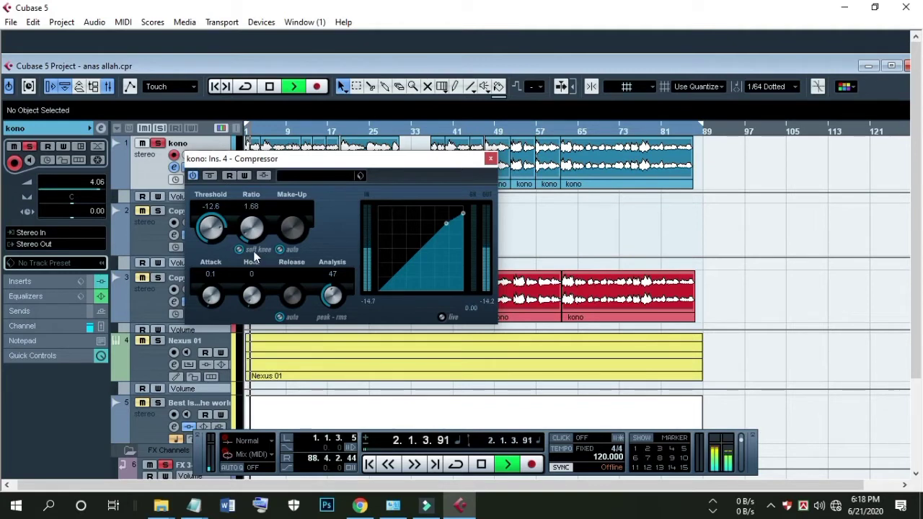
click(489, 159)
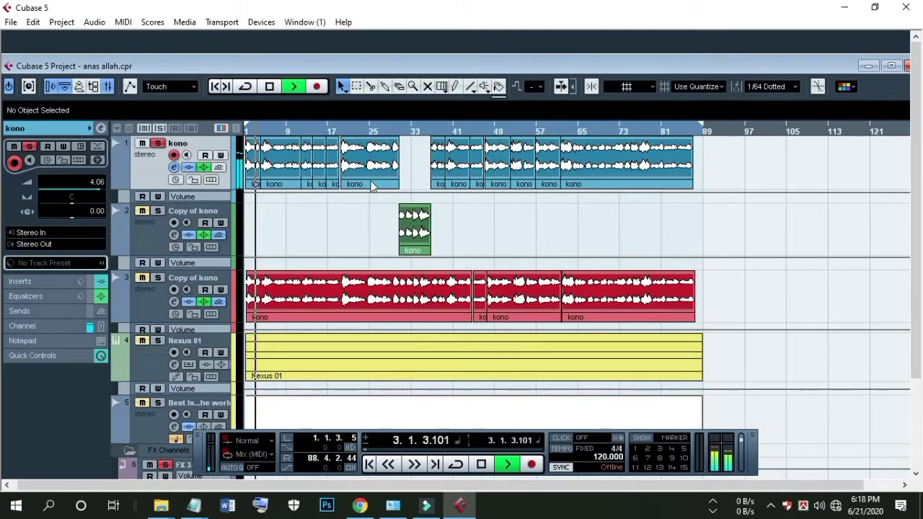
Step: Enable StudioEQ in insert slot 5 of the kono channel and review its Lead Vox Male settings and preset browser
click(174, 168)
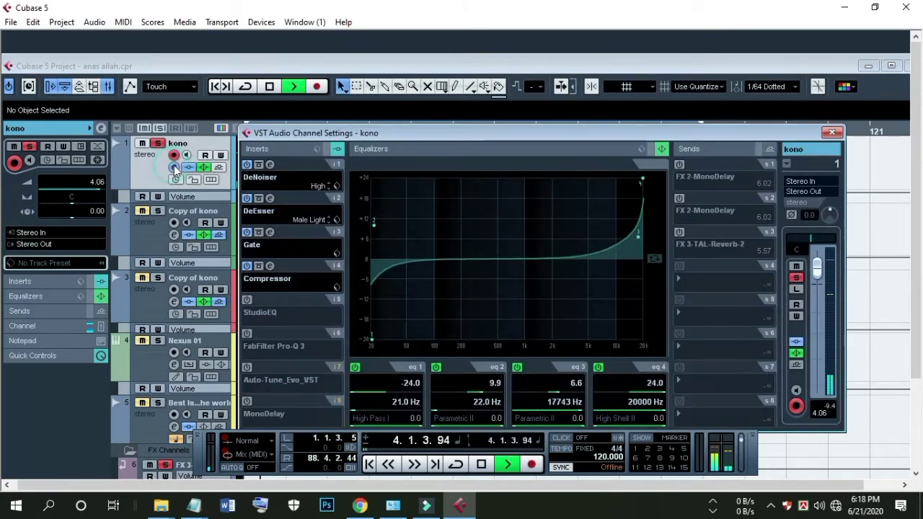
drag(322, 139, 319, 98)
click(245, 259)
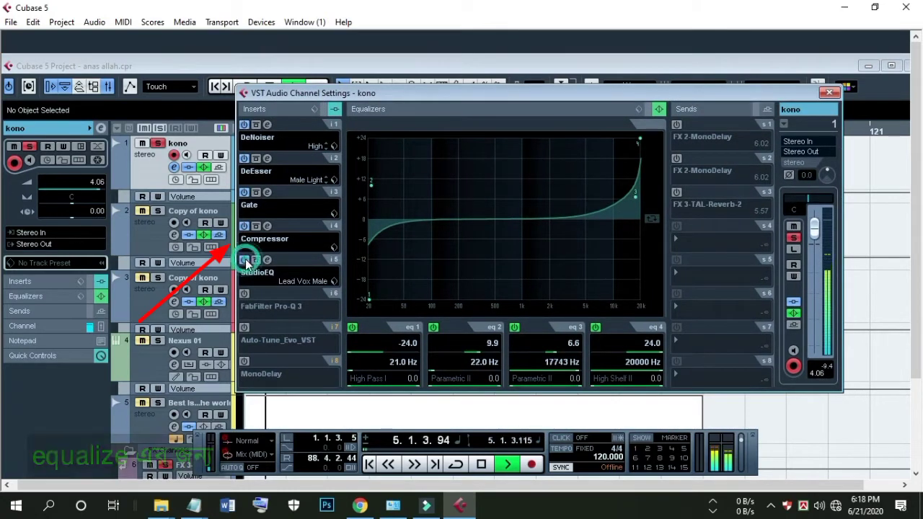
click(267, 260)
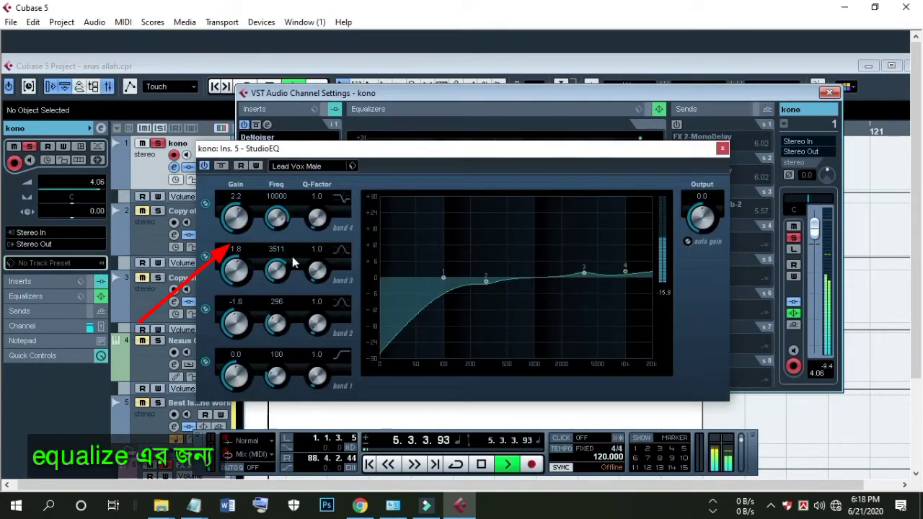
click(340, 166)
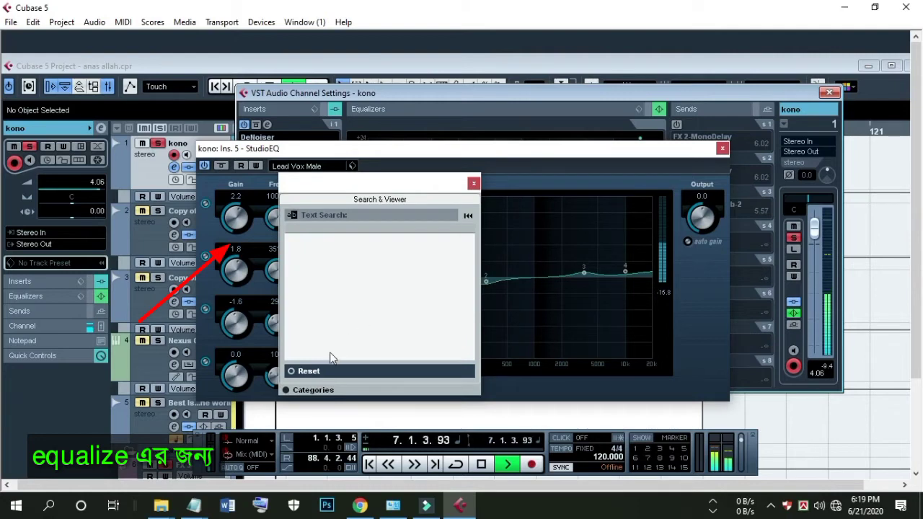
click(473, 185)
click(722, 149)
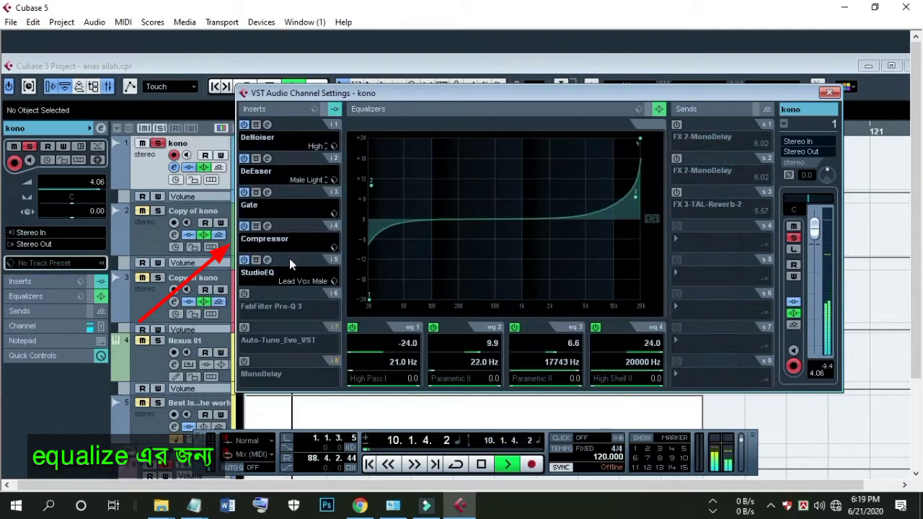
Step: Enable FabFilter Pro-Q 3 in insert slot 6 and open its editor to show the full equalizer curve
click(244, 294)
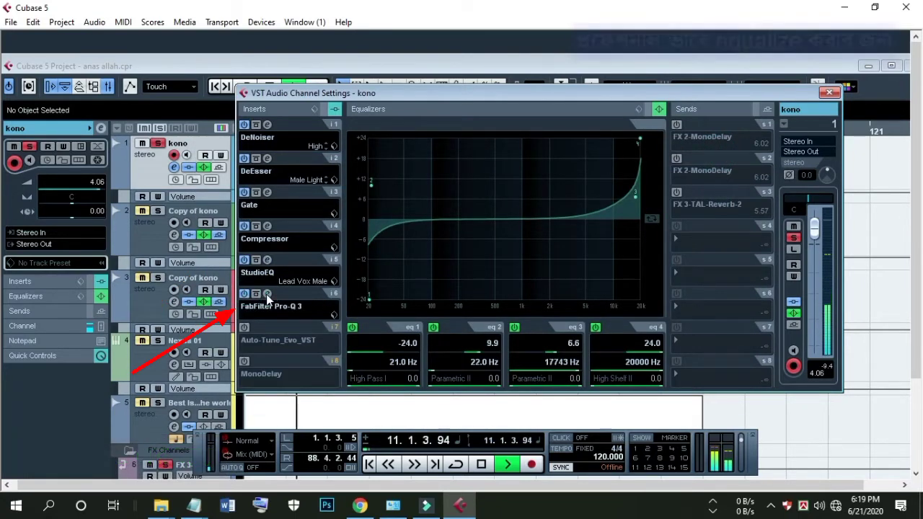
click(266, 294)
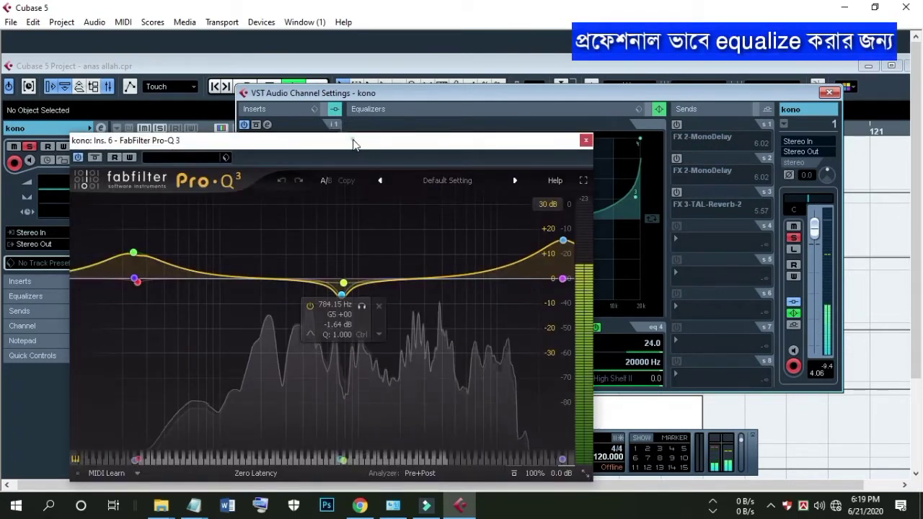
drag(351, 140, 385, 60)
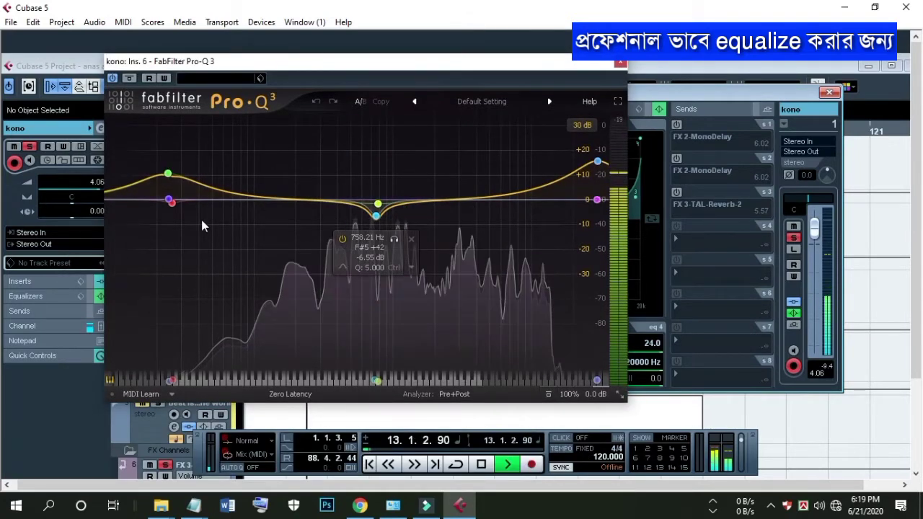
Step: Boost the low-frequency bell band near 25 Hz in Pro-Q 3 to about +18 dB and nudge the deeper mid cut band
drag(170, 198, 170, 139)
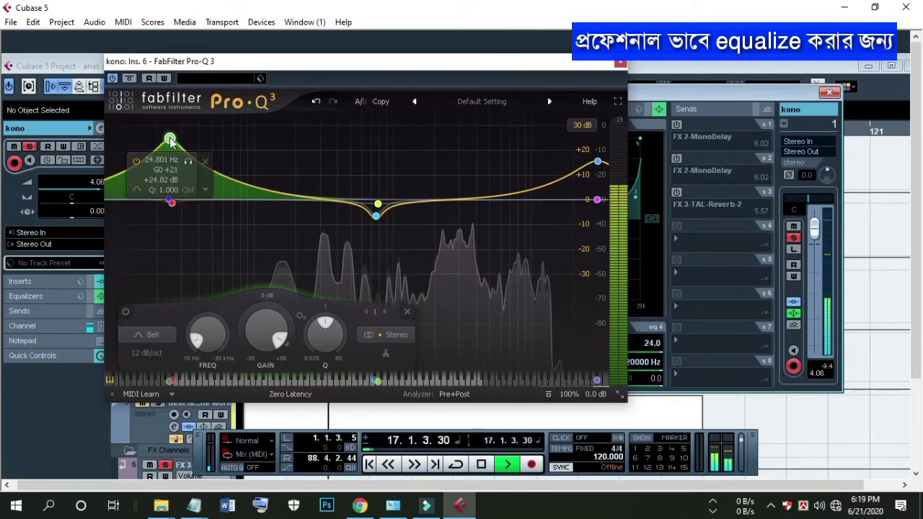
drag(168, 144, 171, 156)
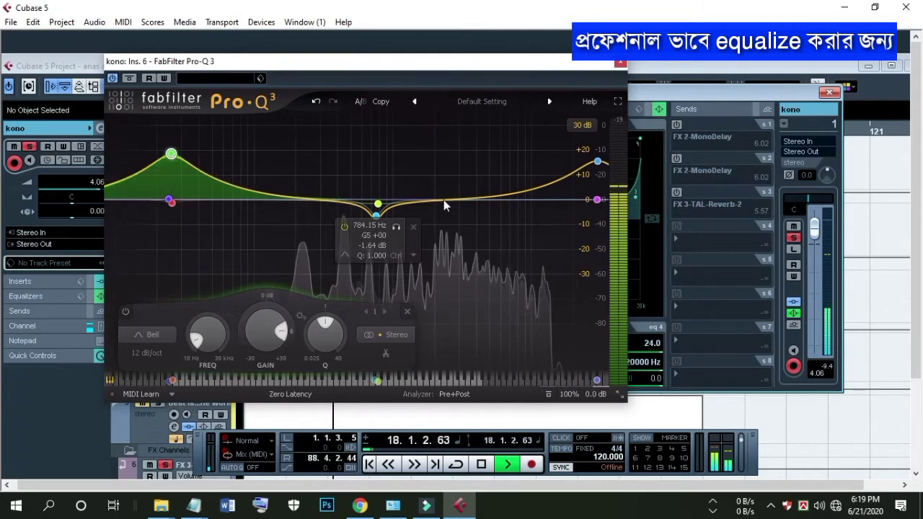
drag(375, 216, 377, 215)
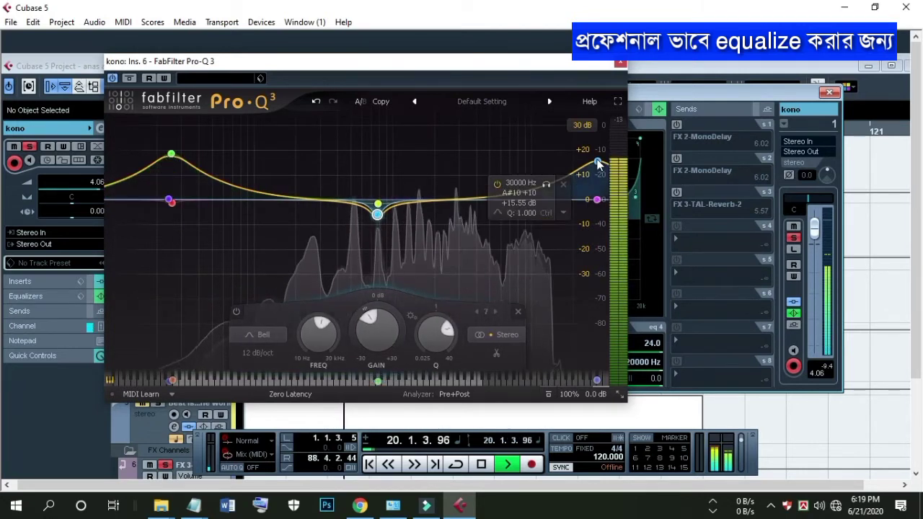
Step: Raise the high-frequency bell band near 30 kHz to about +20 dB and close the Pro-Q 3 editor
drag(597, 161, 597, 126)
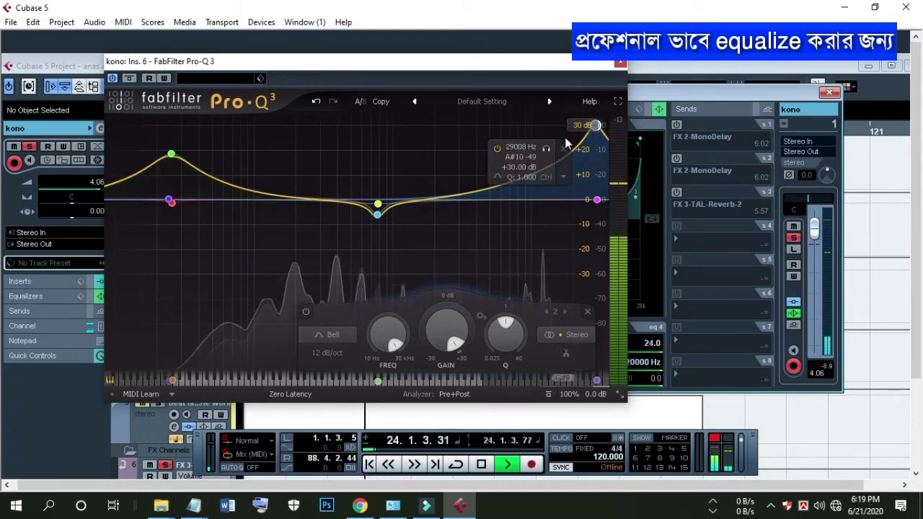
drag(596, 126, 601, 155)
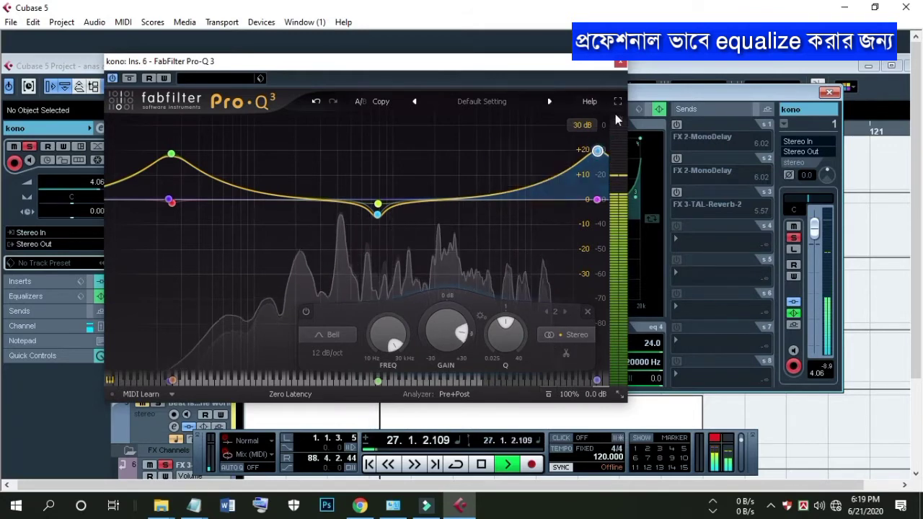
click(620, 61)
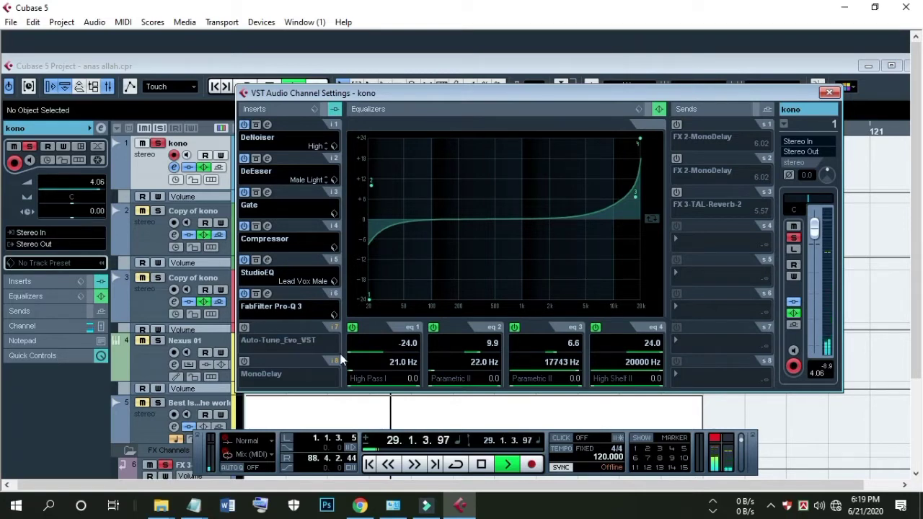
Step: Enable Auto-Tune Evo in insert slot 7 of the kono channel and review its pitch correction settings while playing from the start
click(245, 327)
click(267, 327)
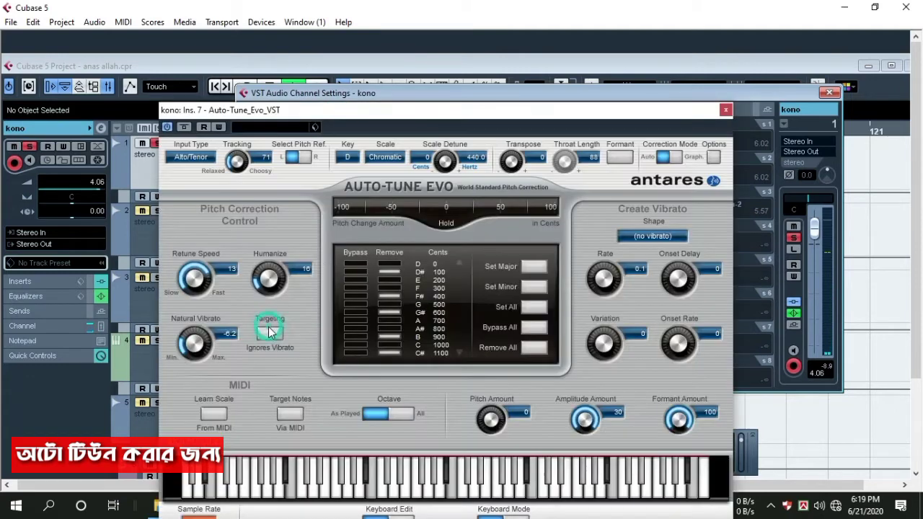
click(211, 87)
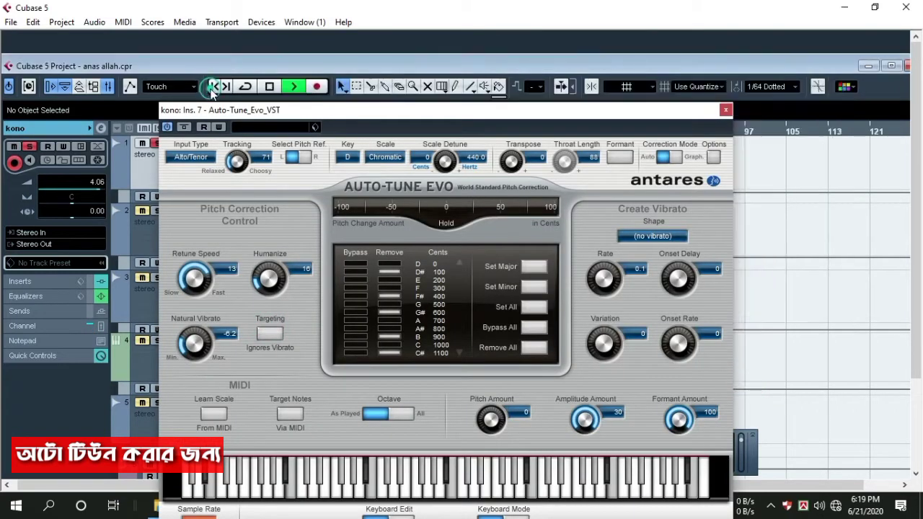
drag(226, 112, 248, 98)
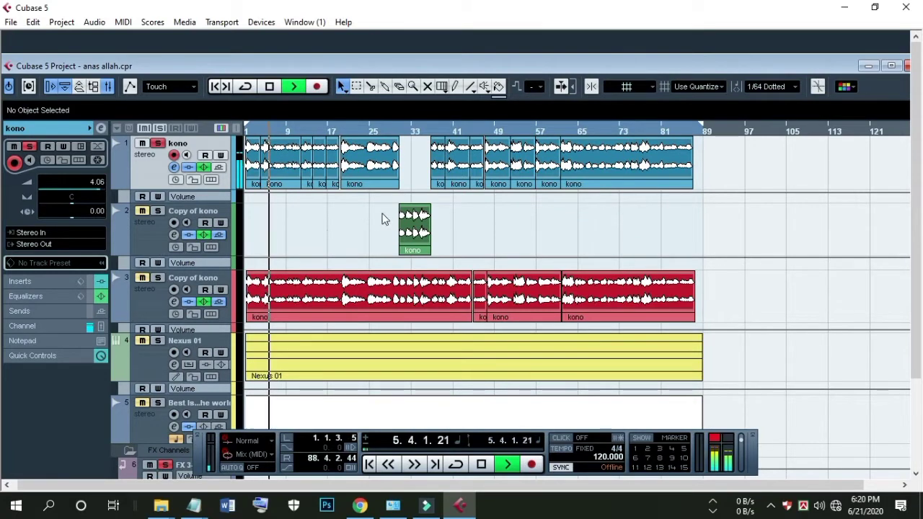
Step: Solo the Copy of kono vocal on track 2 and play its green clip from just after bar 31
drag(415, 131, 416, 168)
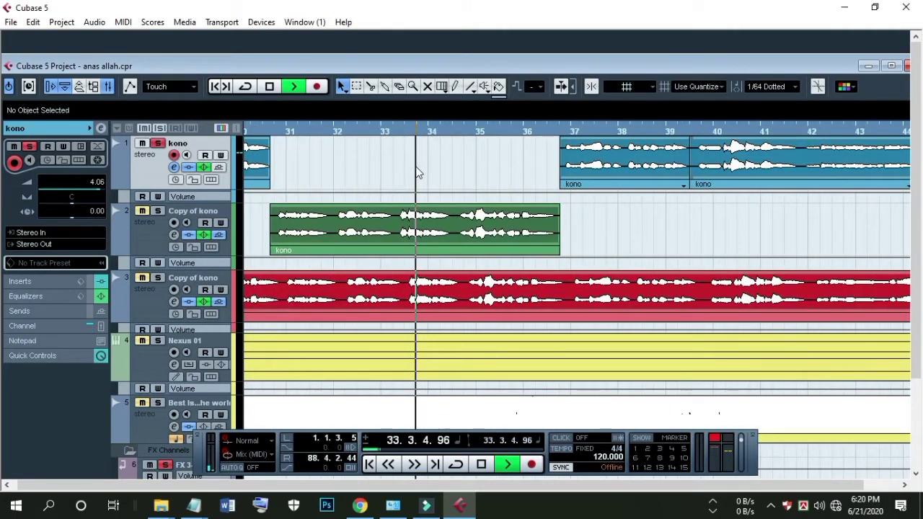
click(300, 128)
click(157, 211)
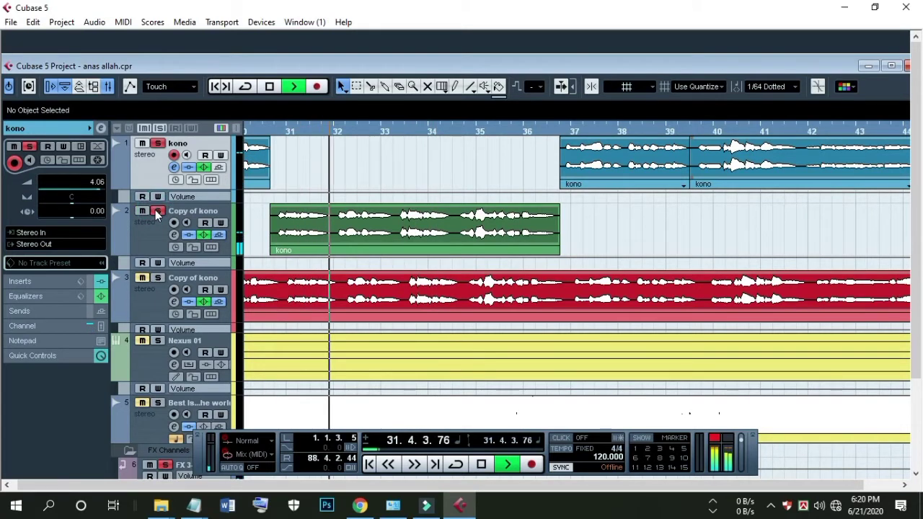
Step: Open the channel settings of Copy of kono on track 2 and show its Auto-Tune Evo editor from insert slot 7
click(186, 235)
click(188, 235)
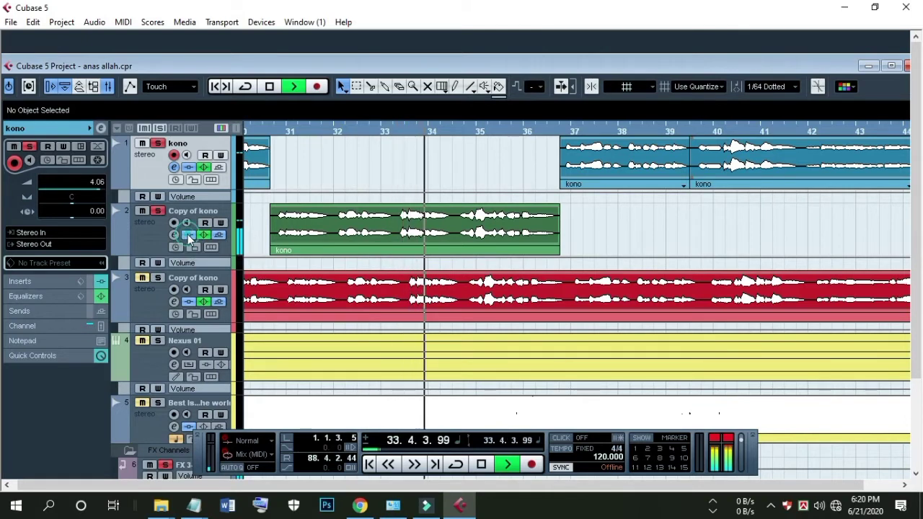
click(175, 235)
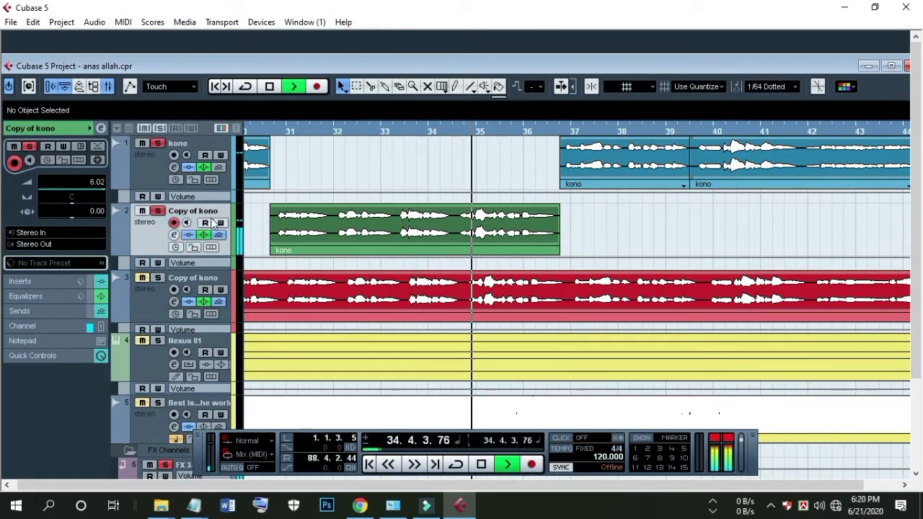
click(175, 235)
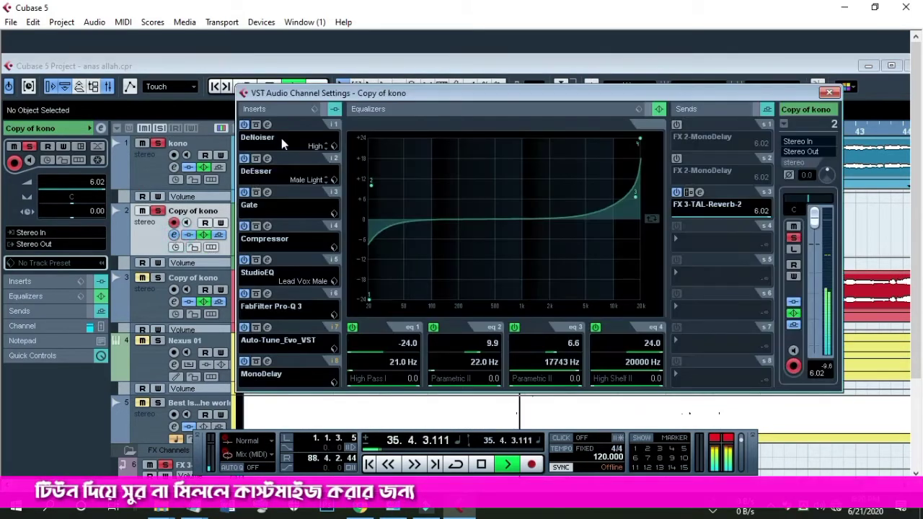
drag(299, 97, 259, 78)
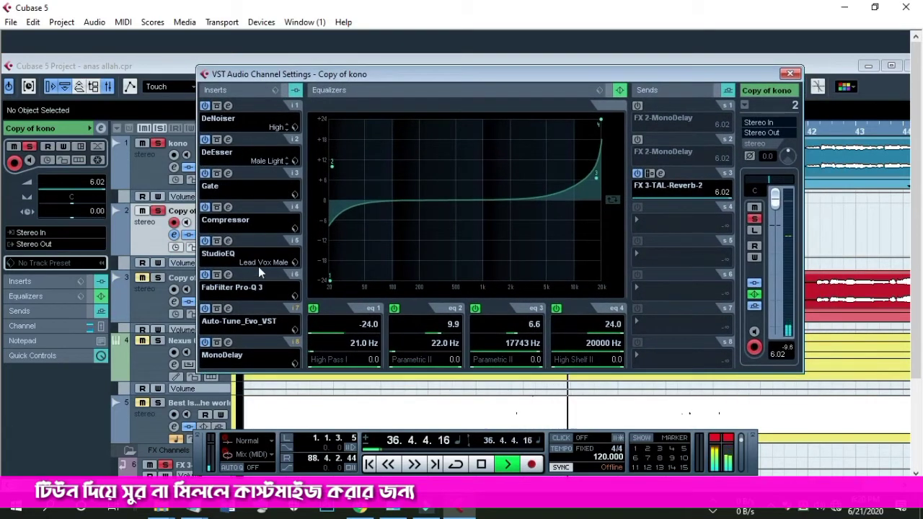
click(229, 308)
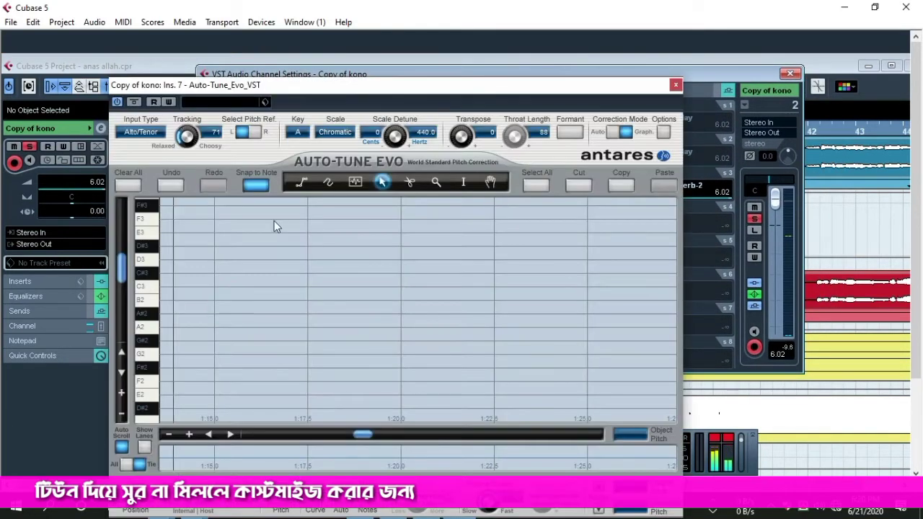
Step: Play the track 2 clip from about bar 31 to examine its Auto-Tune Evo pitch graph, and close the editor
drag(373, 83, 402, 198)
drag(385, 134, 418, 216)
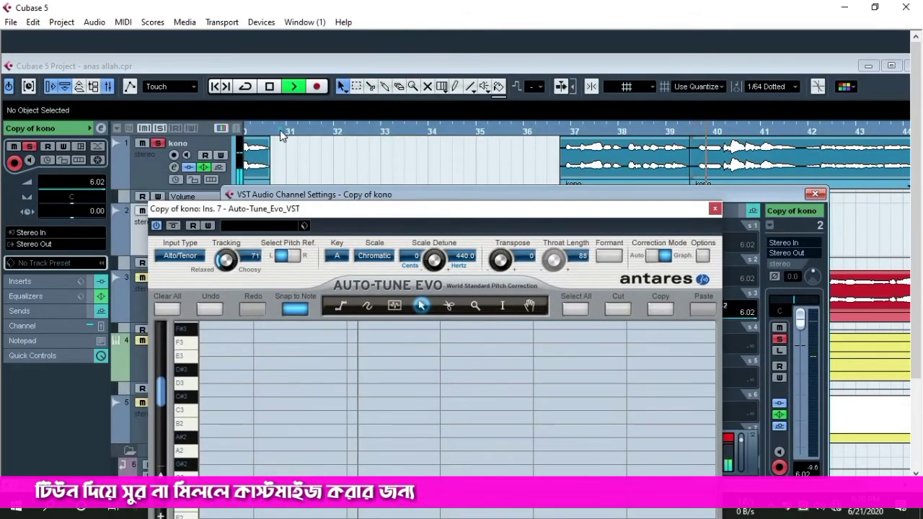
click(280, 129)
drag(303, 208, 307, 89)
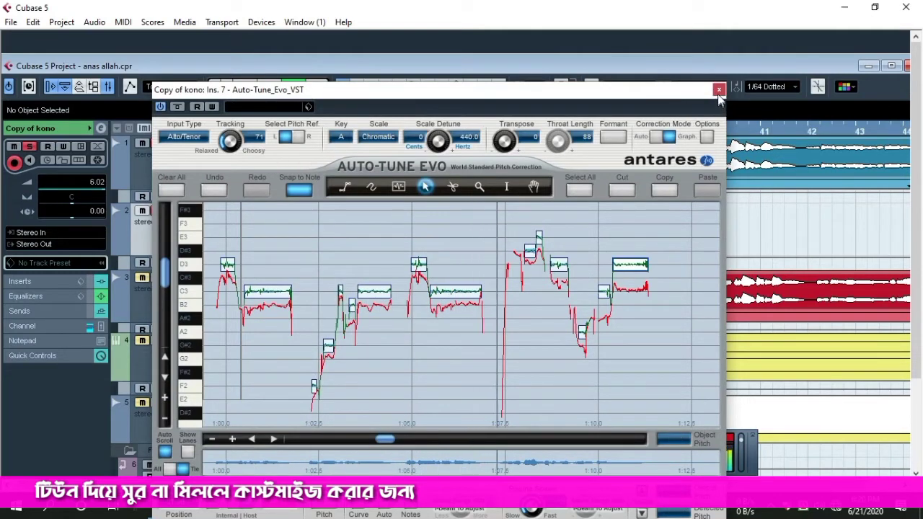
drag(587, 91, 584, 42)
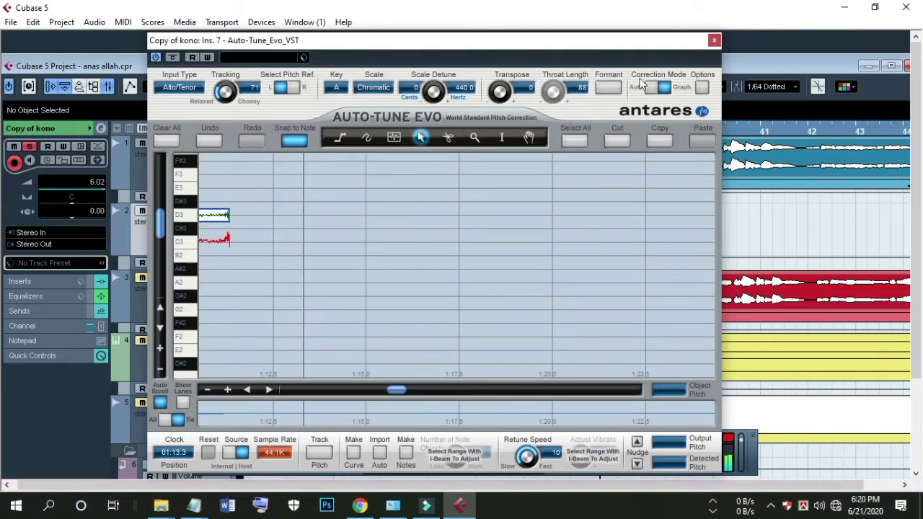
click(714, 41)
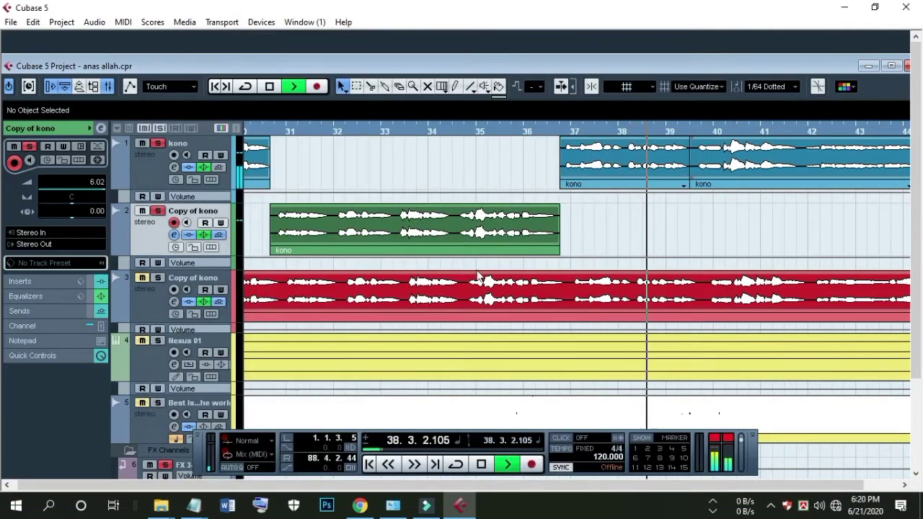
Step: Enable MonoDelay in insert slot 8 of the kono channel and review its delay, filter and mix settings while playing from the start
click(219, 87)
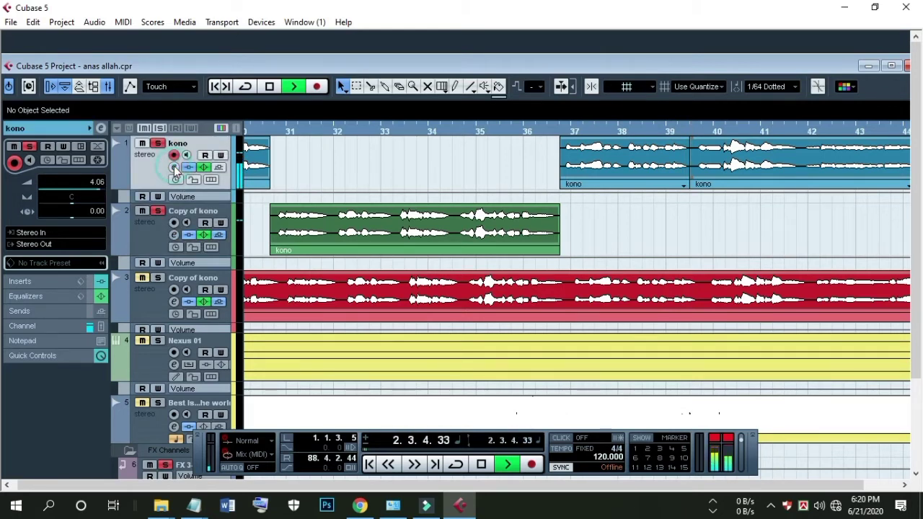
click(173, 167)
drag(286, 197, 249, 74)
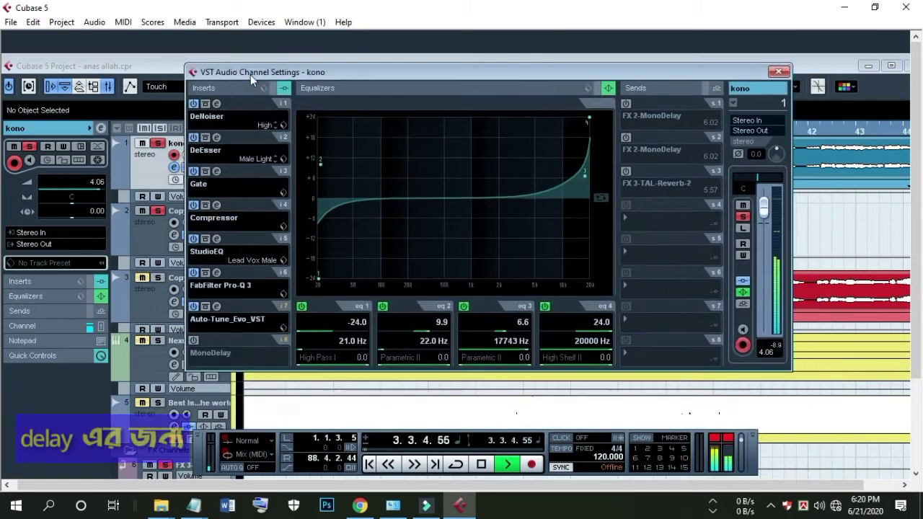
click(194, 340)
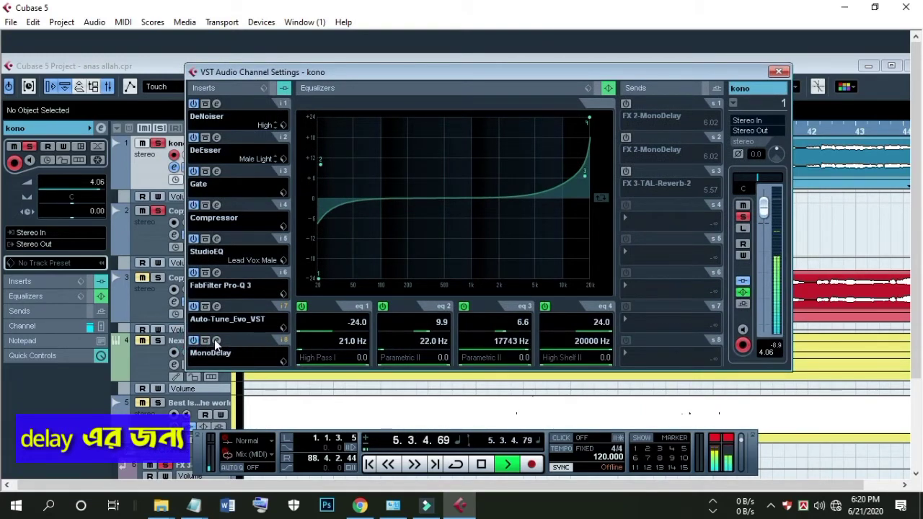
click(215, 341)
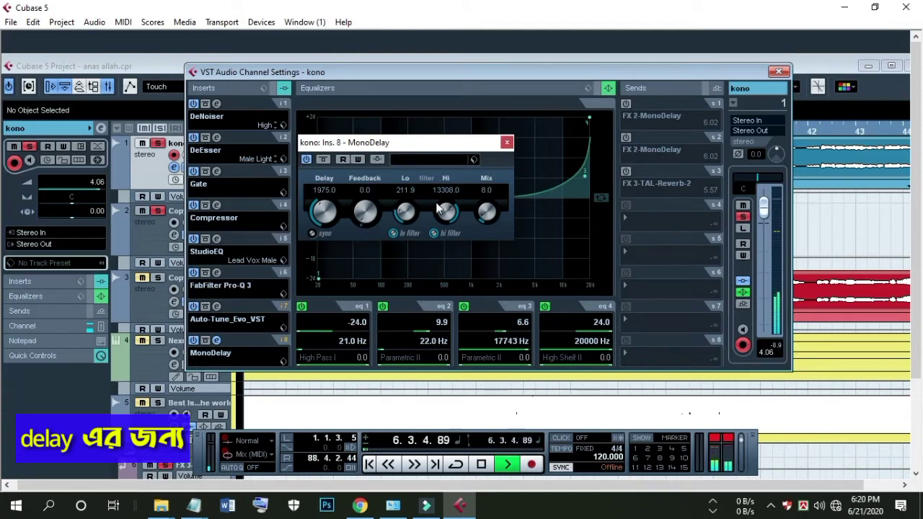
click(506, 144)
Step: Enable the kono channel's send 3 to FX 3-TAL-Reverb-2, review the reverb settings, and close the channel settings
click(626, 171)
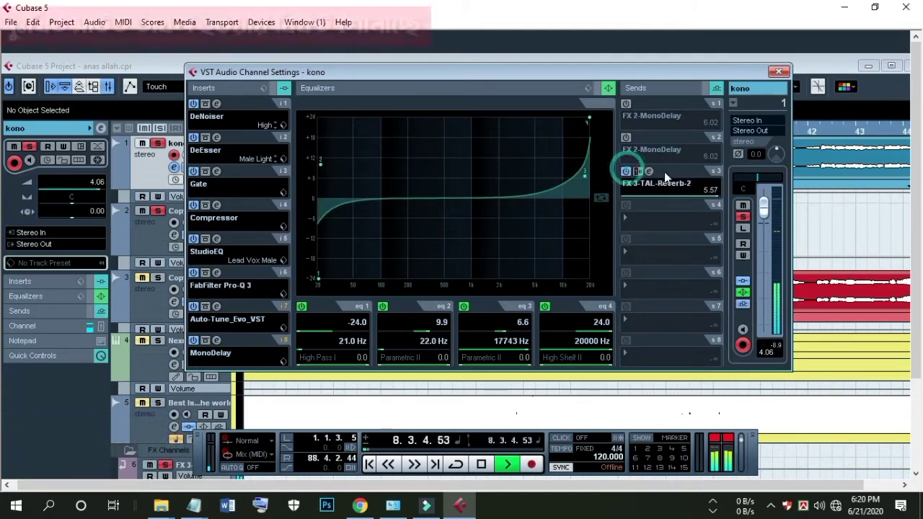
click(647, 170)
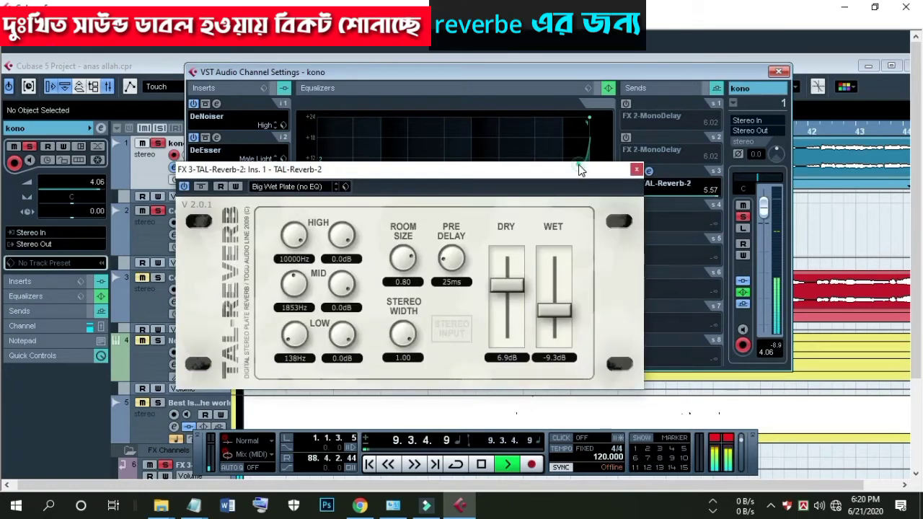
drag(580, 170, 570, 68)
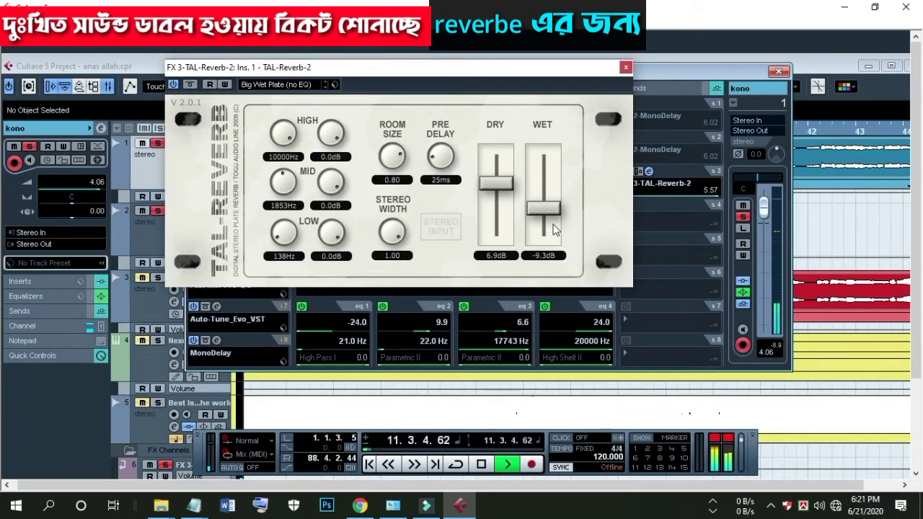
click(625, 67)
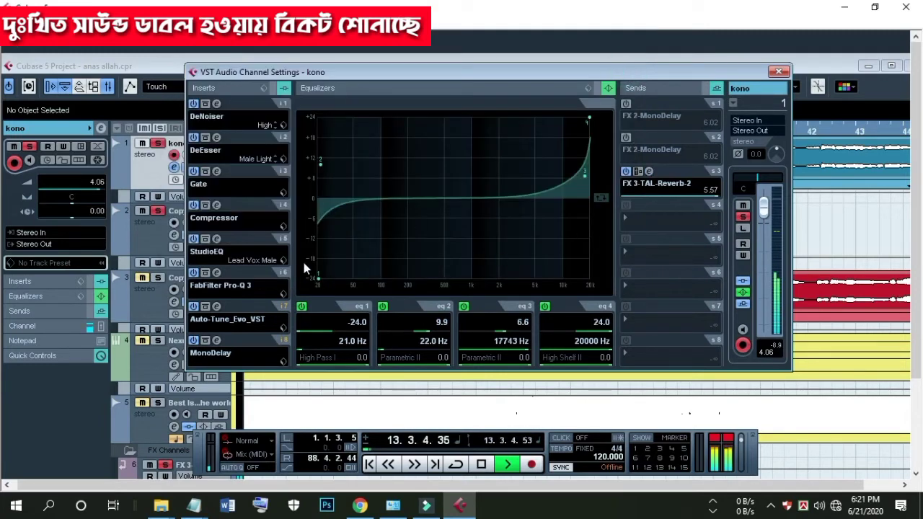
click(777, 73)
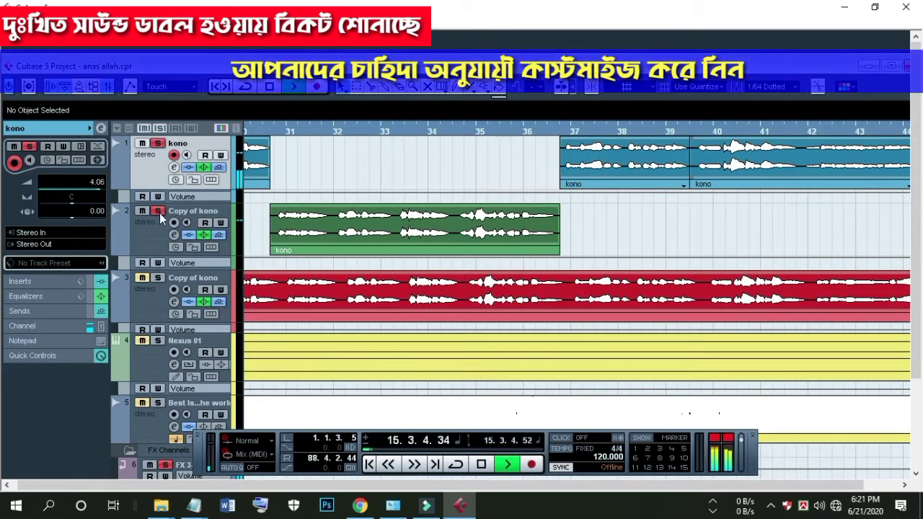
Step: Solo the Copy of kono vocal on track 3 along with the two vocal tracks above it
scroll(152, 235, down, 2)
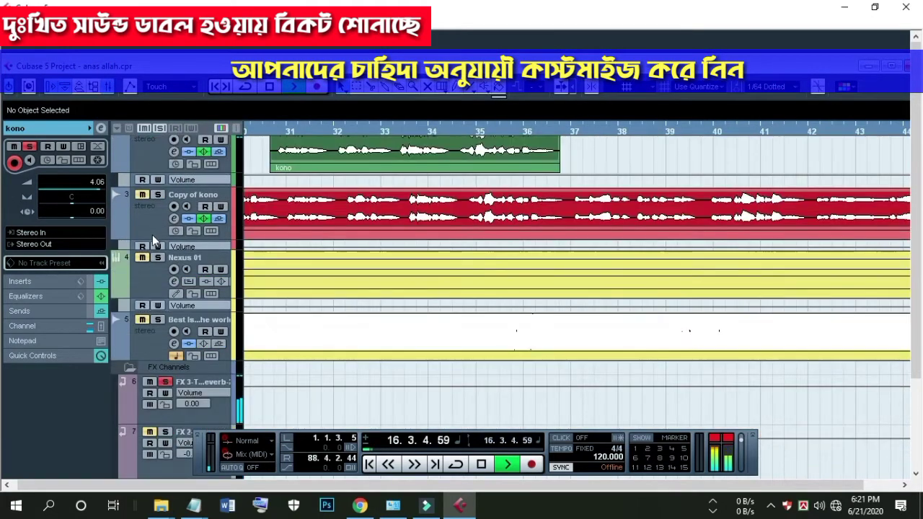
scroll(177, 217, up, 2)
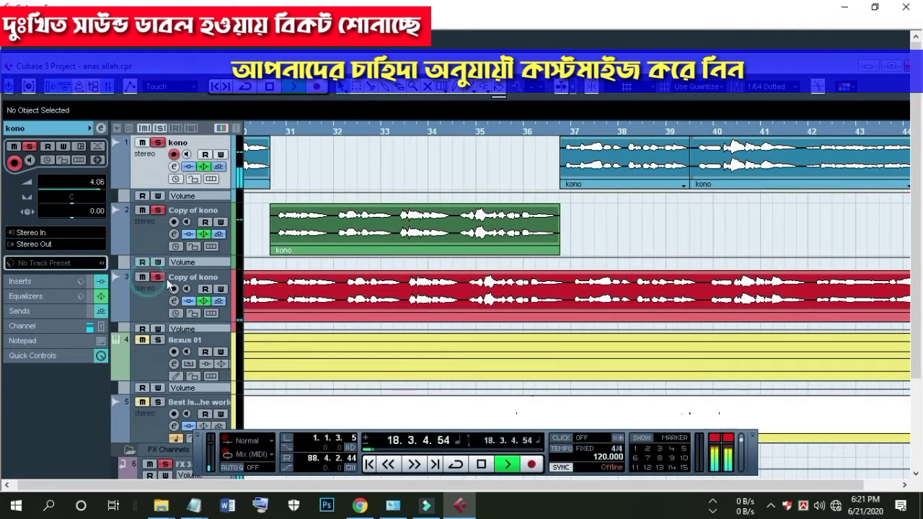
scroll(346, 300, down, 4)
scroll(294, 157, up, 4)
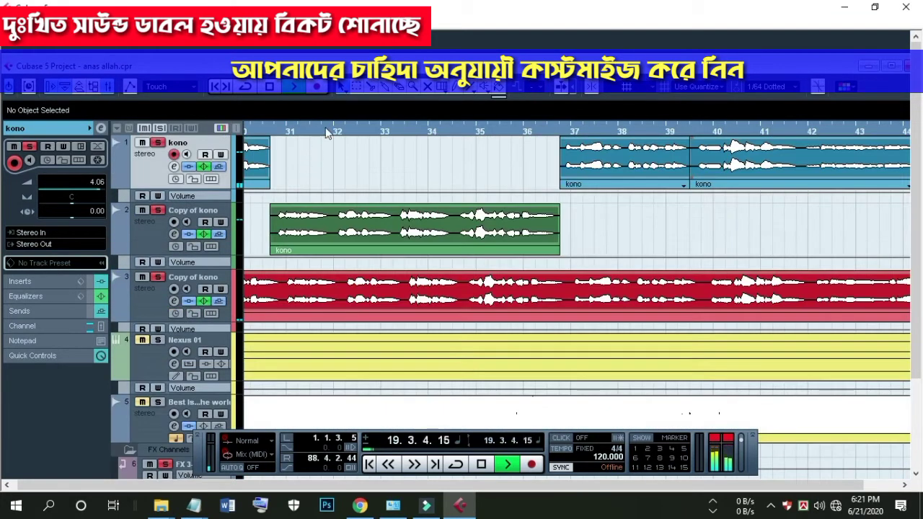
Step: Maximize the project window and play the three soloed vocal tracks together from the project start
click(889, 66)
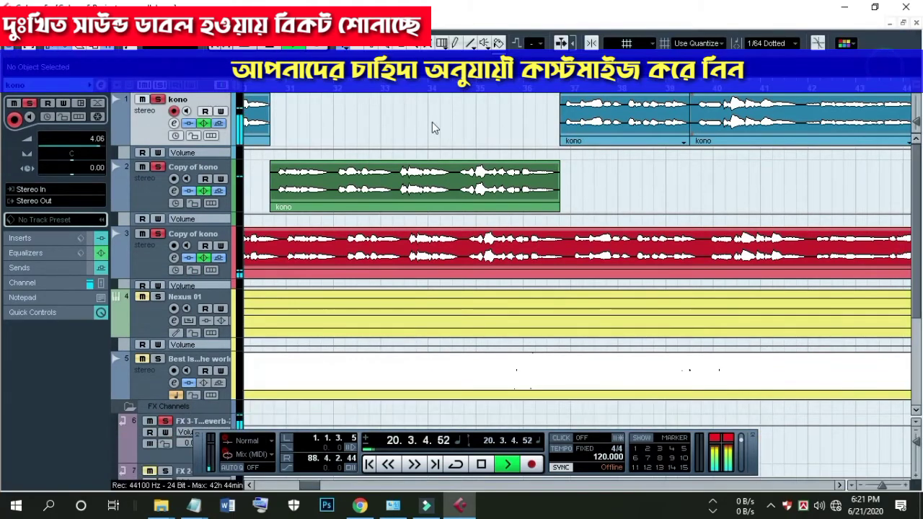
drag(336, 87, 326, 77)
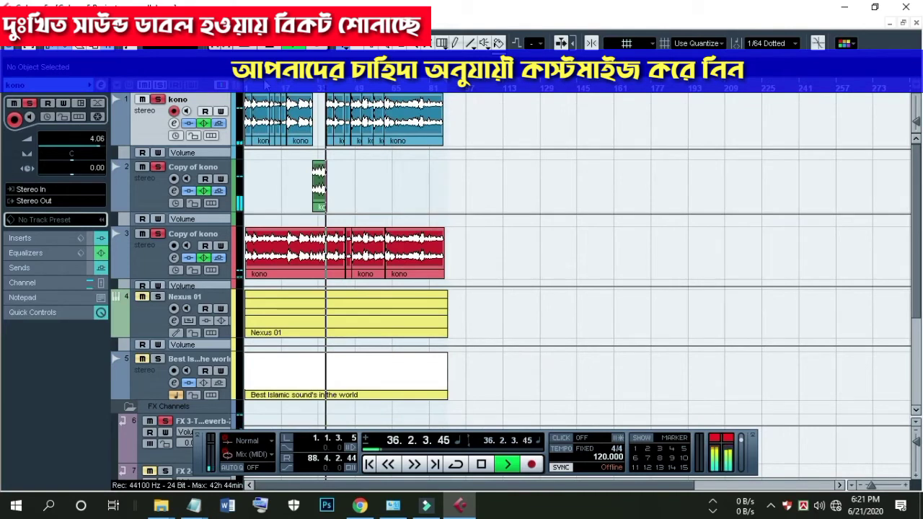
click(215, 45)
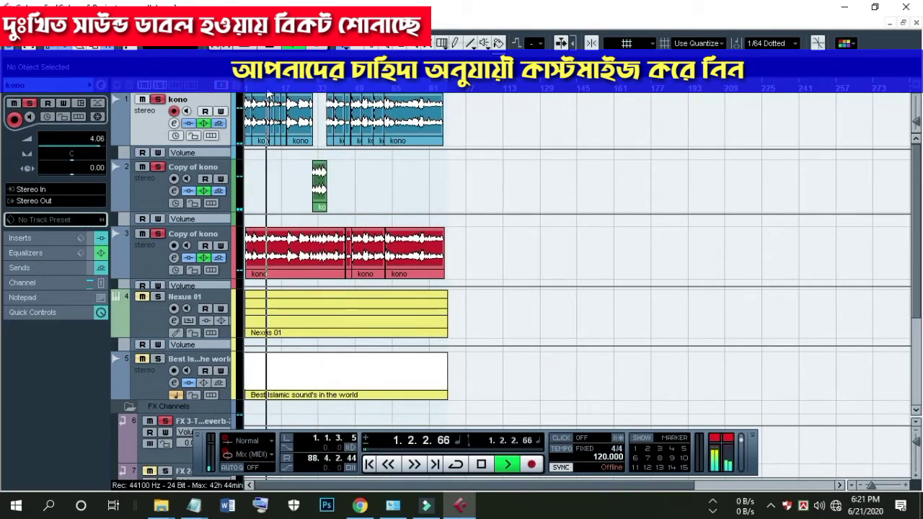
Step: Solo the Nexus 01 track alongside the three vocal tracks and continue playback from a position further into the song
drag(280, 87, 322, 272)
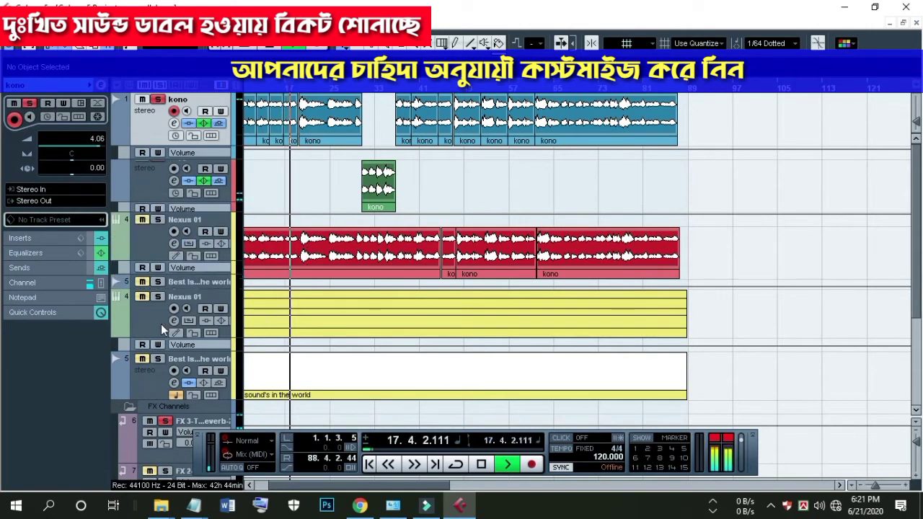
scroll(161, 324, down, 2)
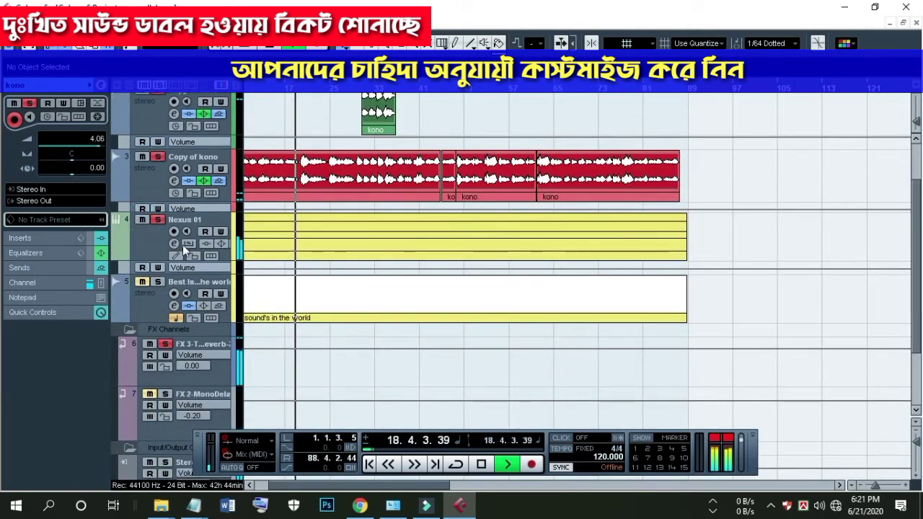
scroll(183, 244, up, 2)
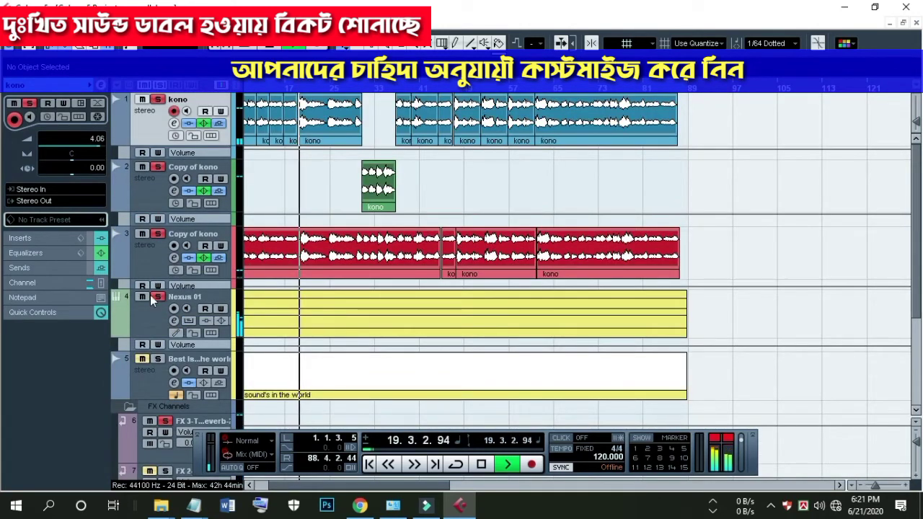
click(141, 260)
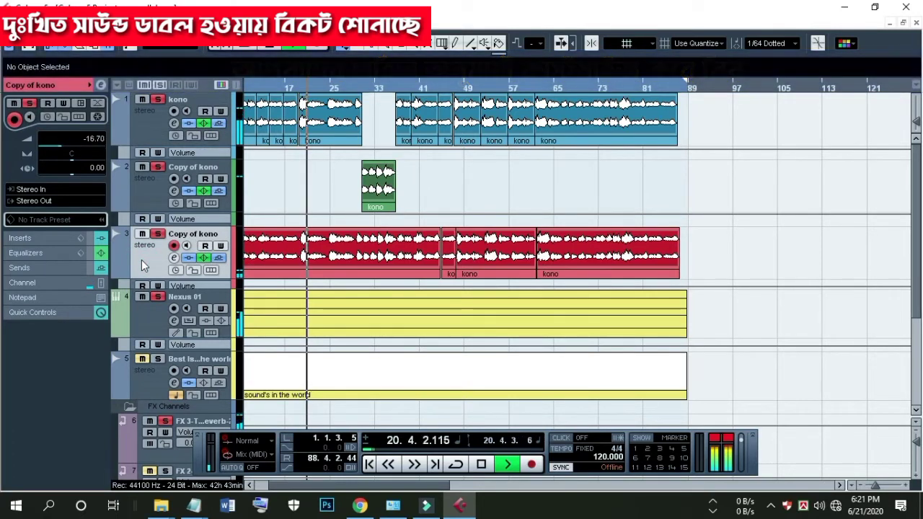
Step: Open the Nexus instrument of the Nexus 01 track and display the presets of its Epic Pads category
click(153, 323)
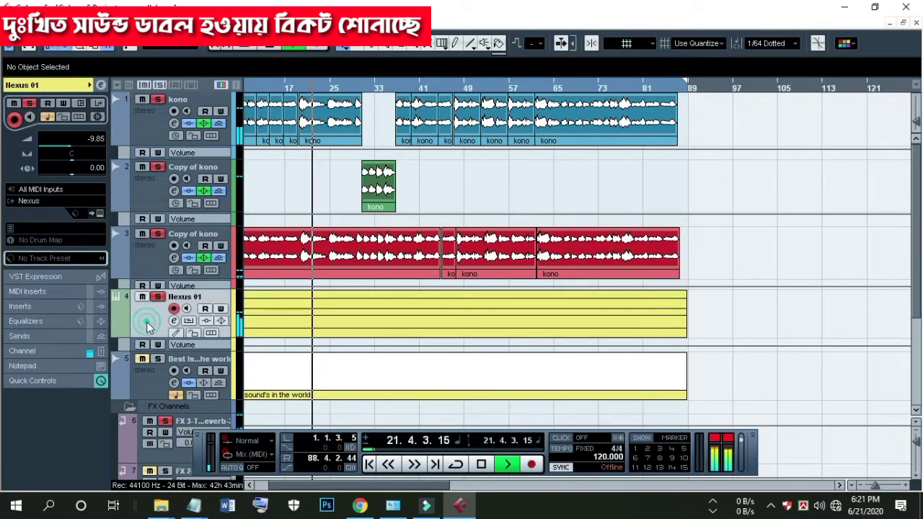
click(100, 214)
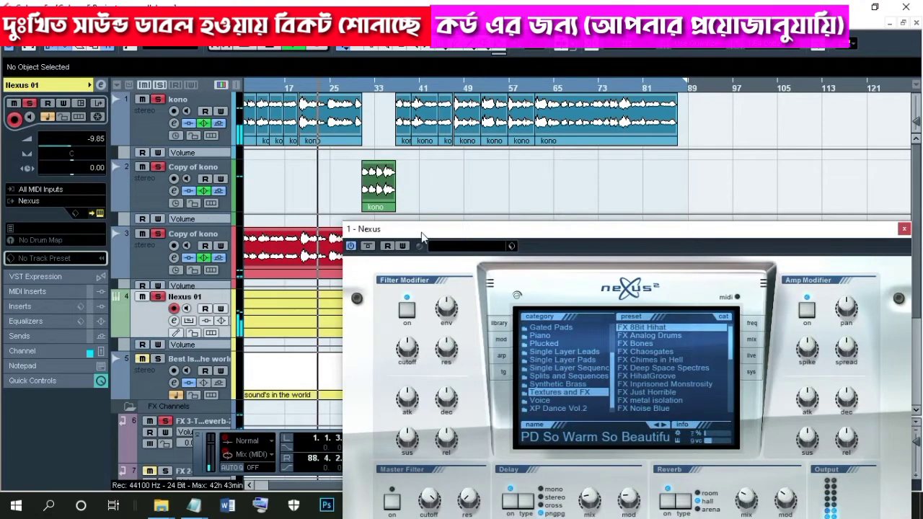
drag(420, 231, 225, 75)
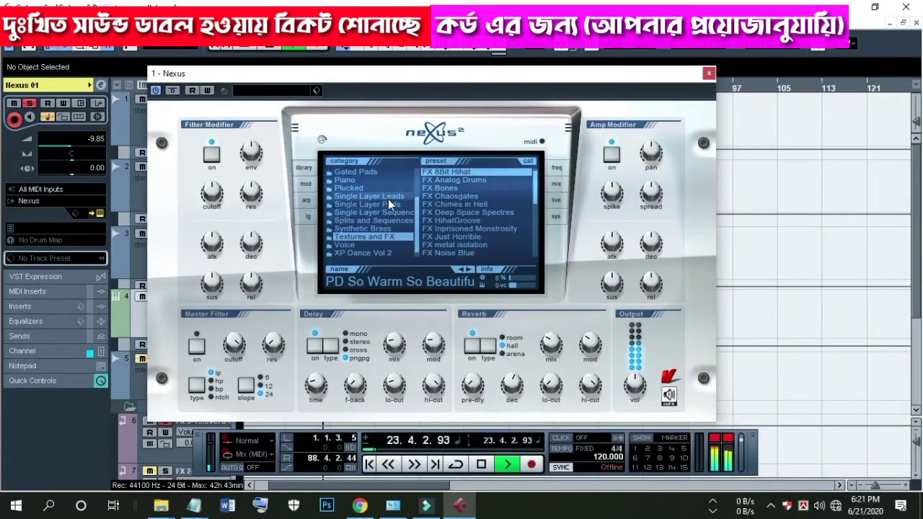
scroll(382, 227, up, 2)
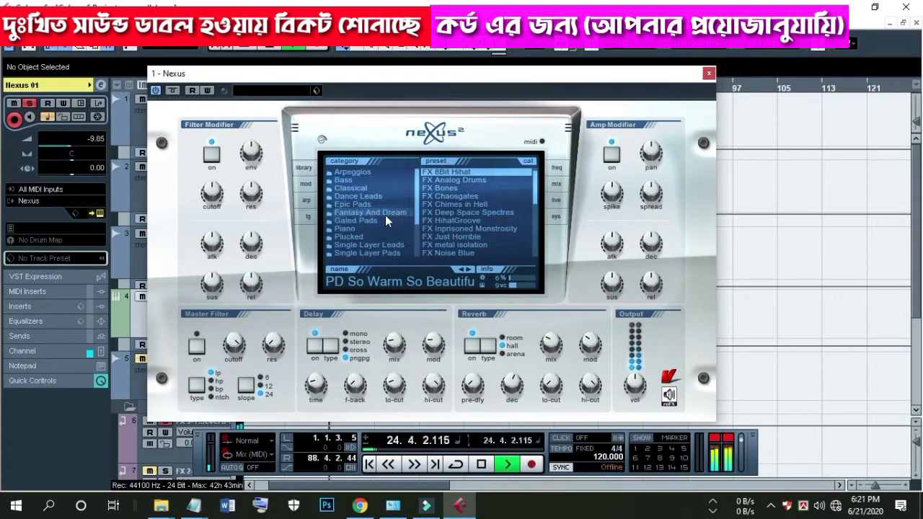
scroll(353, 207, down, 2)
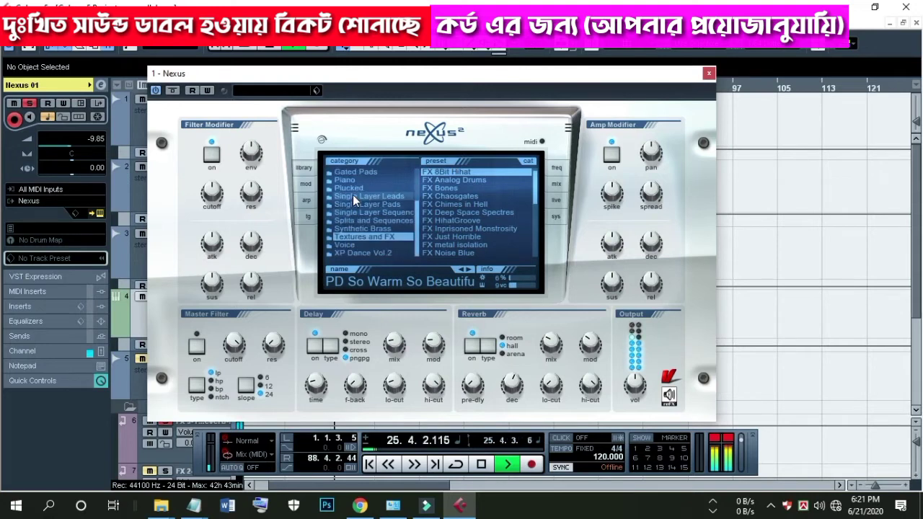
scroll(352, 186, up, 2)
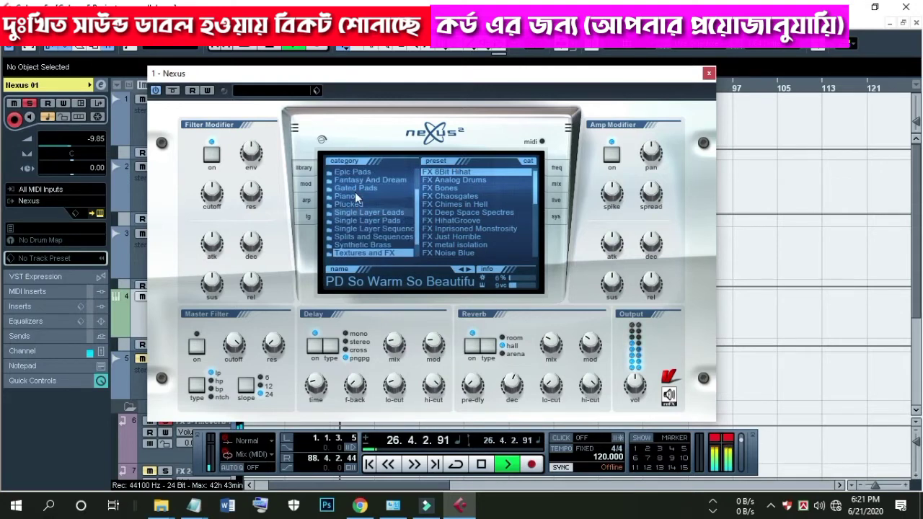
scroll(355, 182, up, 3)
click(356, 197)
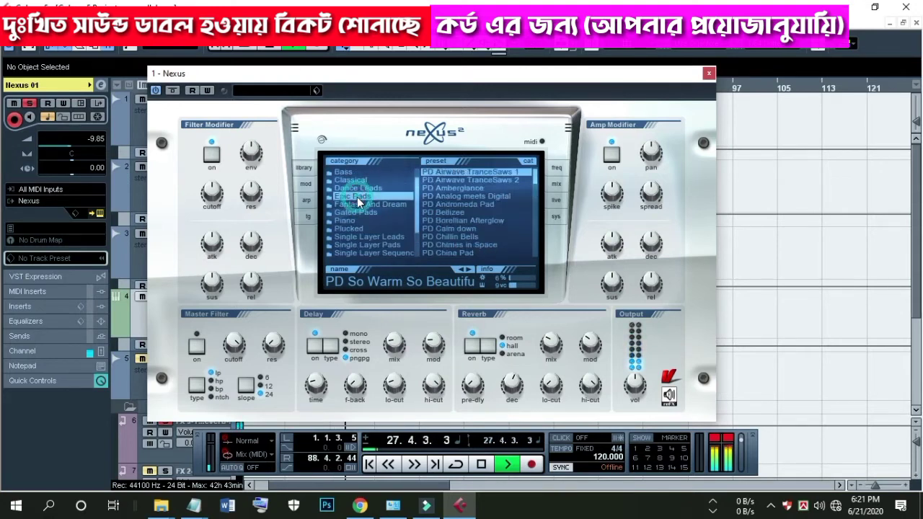
Step: Load the PD So Warm So Beautiful preset and close the Nexus instrument window
scroll(478, 222, down, 8)
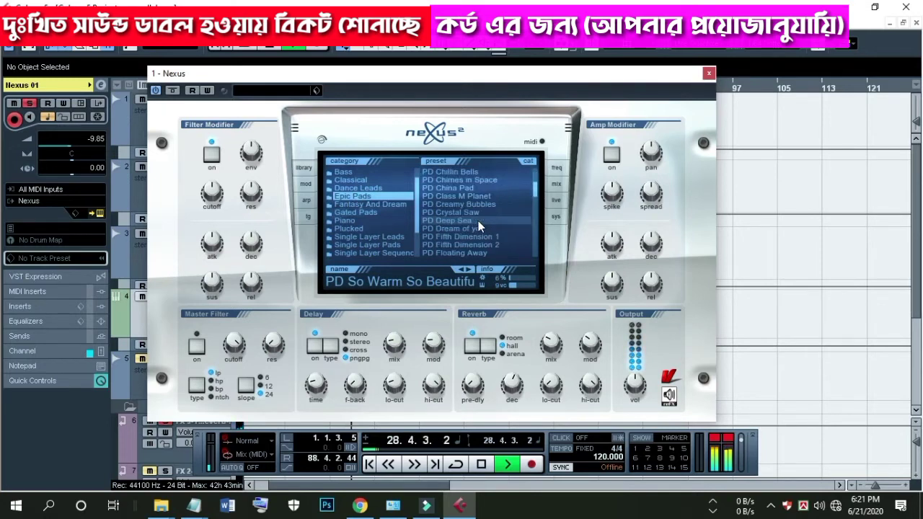
scroll(478, 225, down, 3)
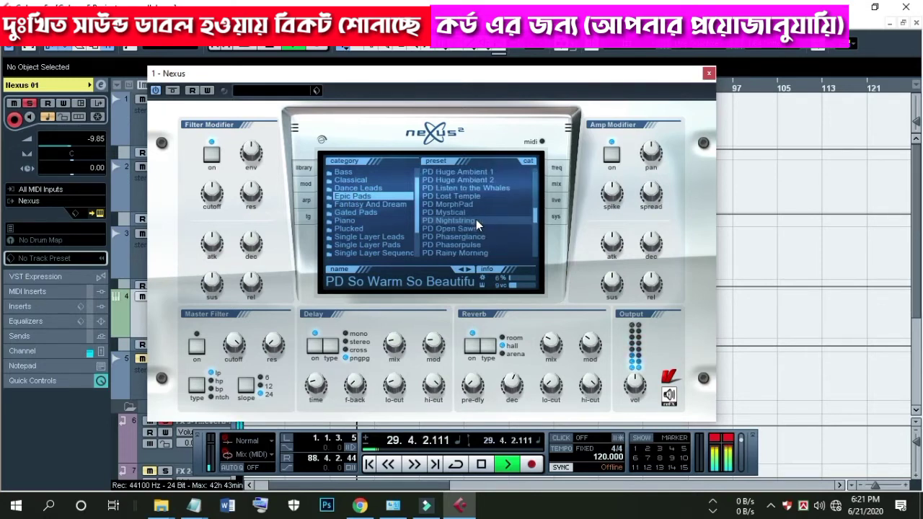
scroll(476, 219, down, 9)
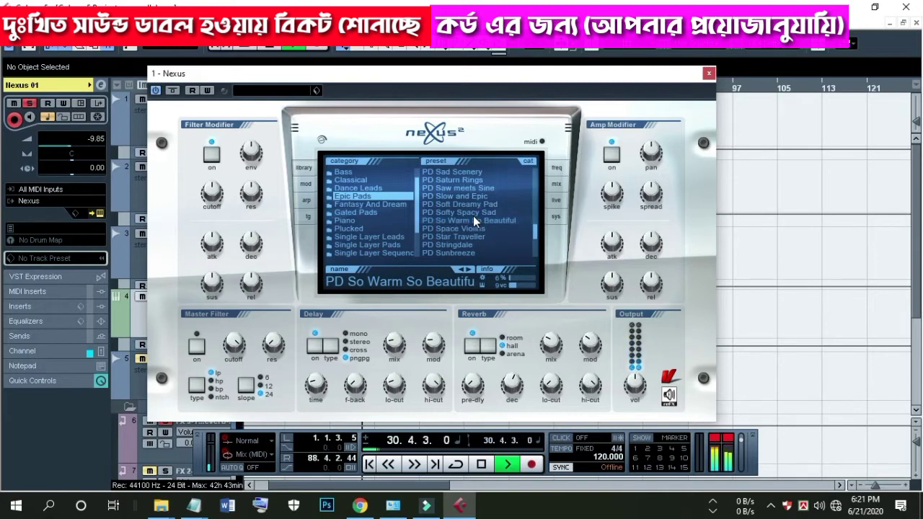
click(473, 218)
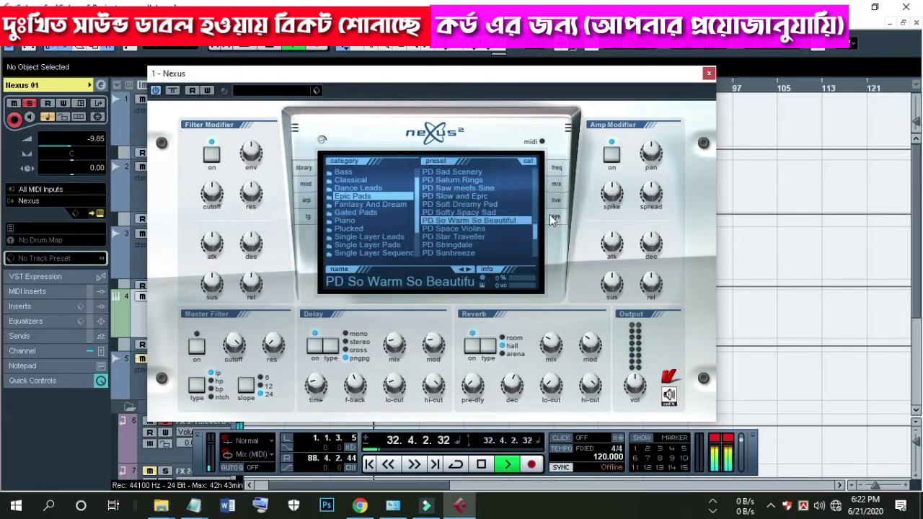
click(707, 74)
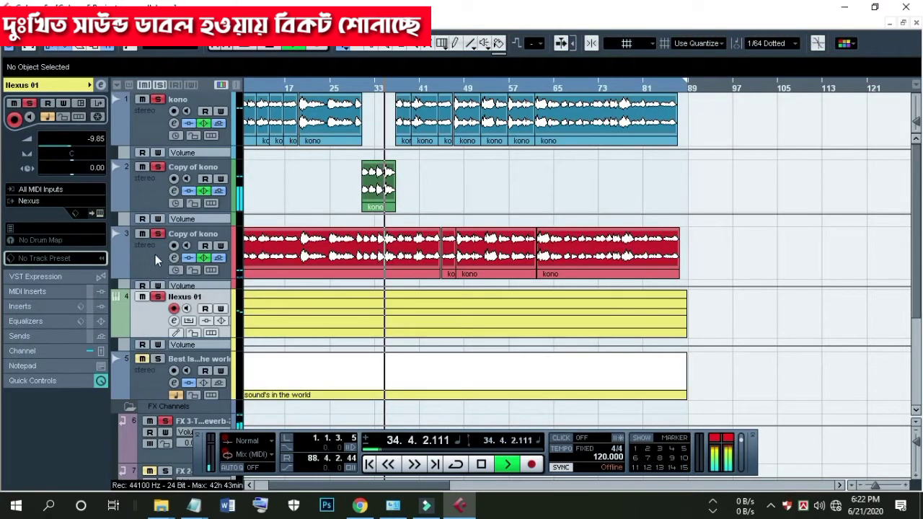
Step: Briefly mute Copy of kono on track 3 and Nexus 01 during playback to compare the sound, and solo both again
click(143, 235)
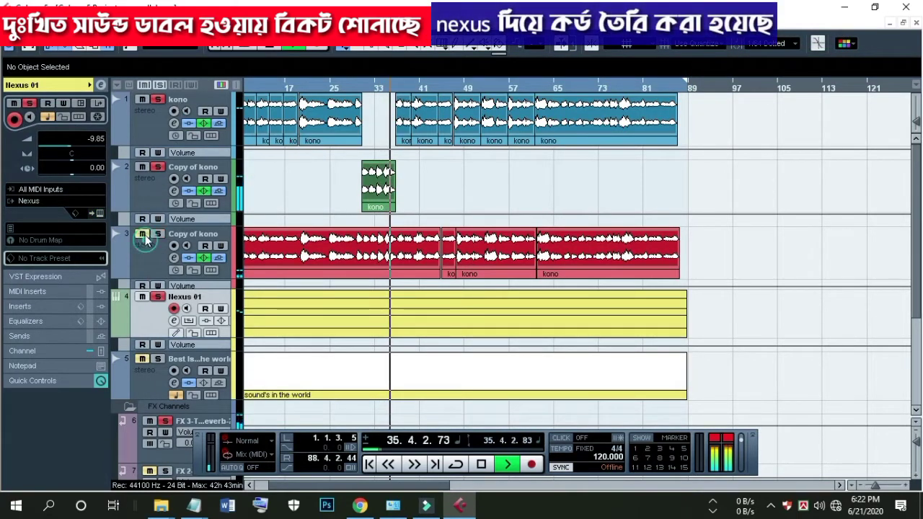
click(142, 297)
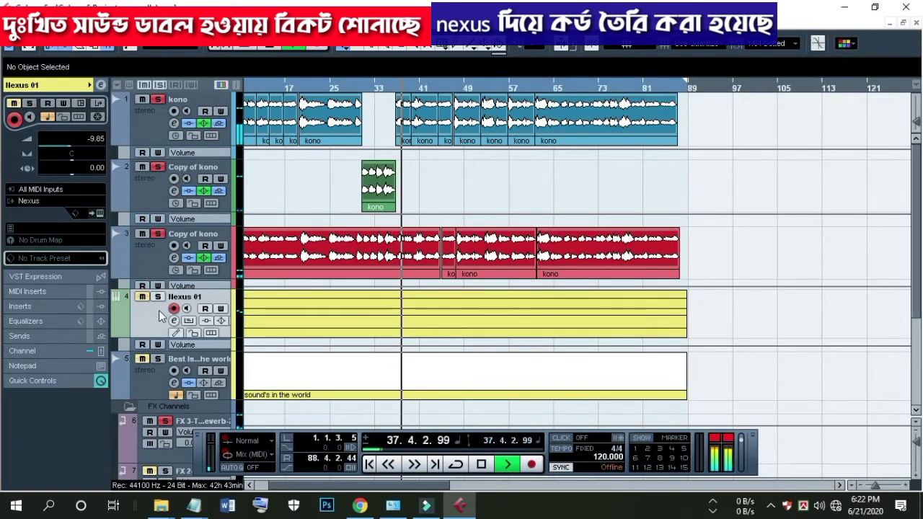
click(142, 297)
click(157, 297)
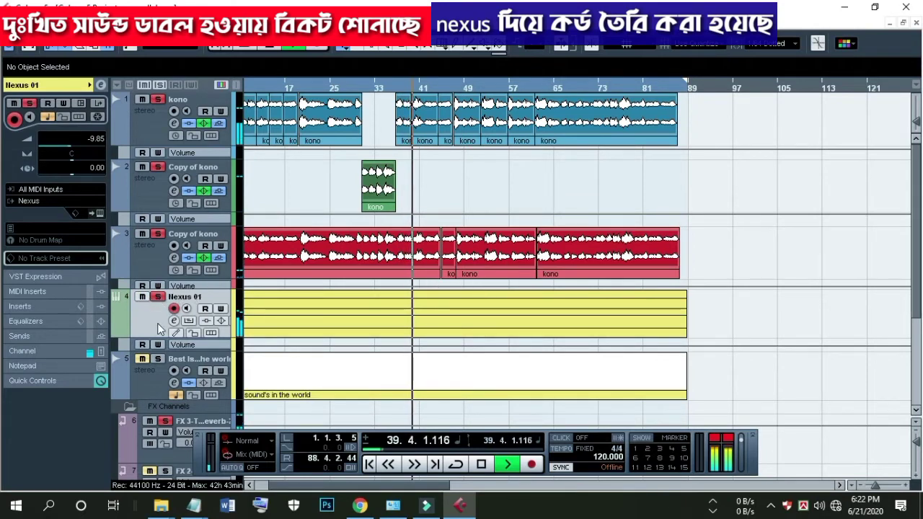
Step: Open the Nexus 01 part in the Key Editor, examine its sustained chord notes during playback, and close the editor
scroll(158, 328, down, 2)
double_click(289, 233)
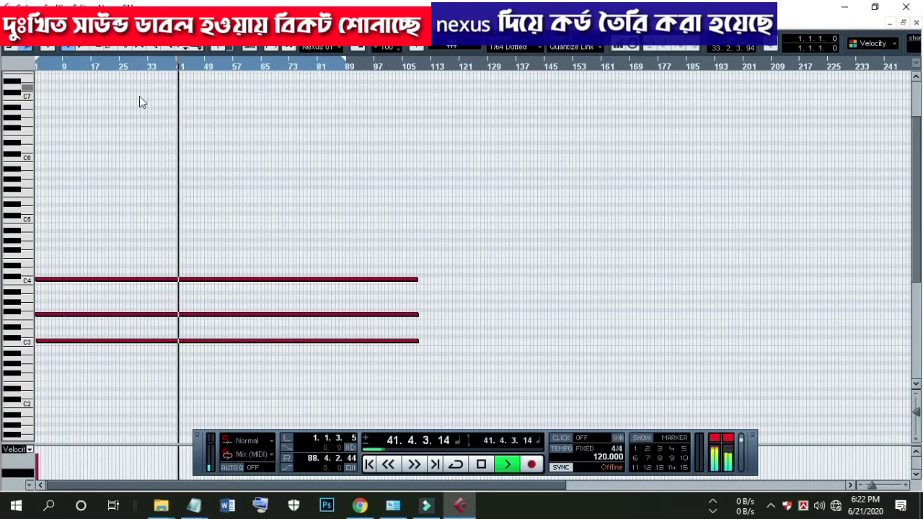
scroll(42, 290, down, 4)
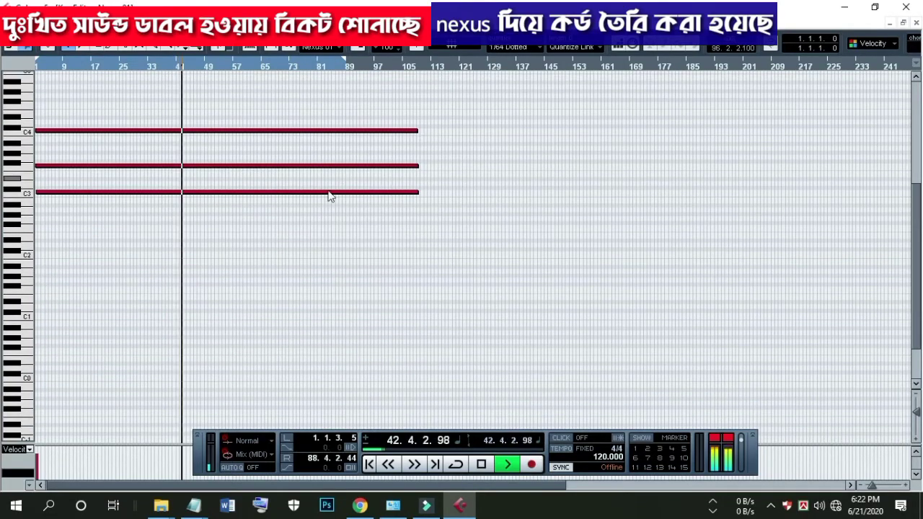
scroll(288, 186, up, 2)
drag(233, 63, 238, 113)
drag(74, 65, 75, 88)
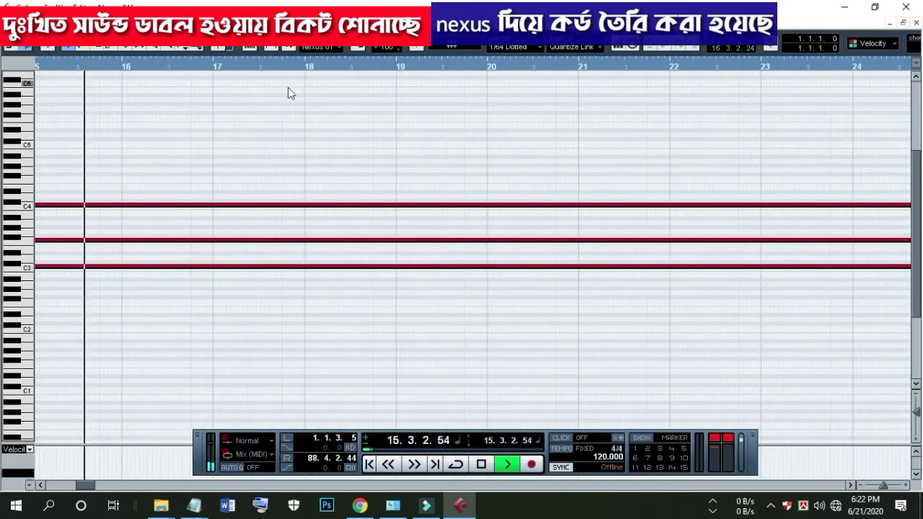
click(916, 23)
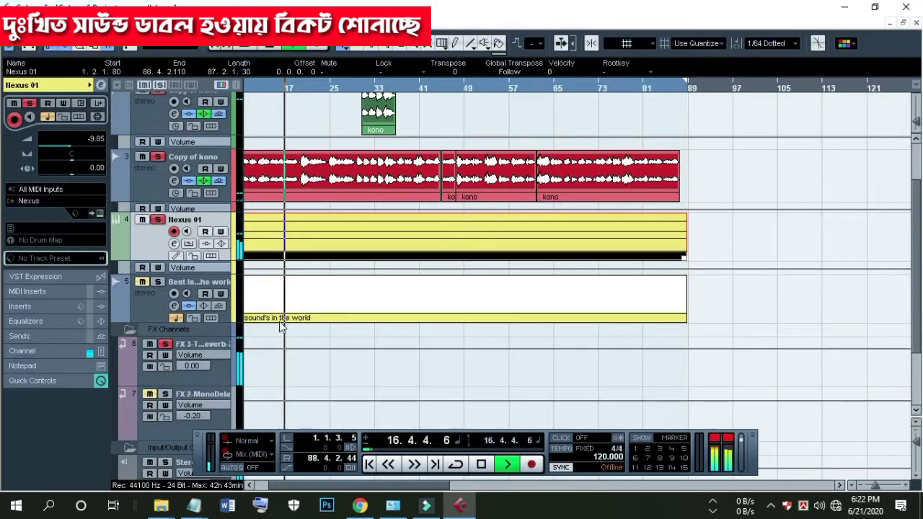
Step: Solo track 5, Best Islamic sound's in the world, and review the audio, FX and output tracks while the full mix plays
scroll(210, 302, down, 2)
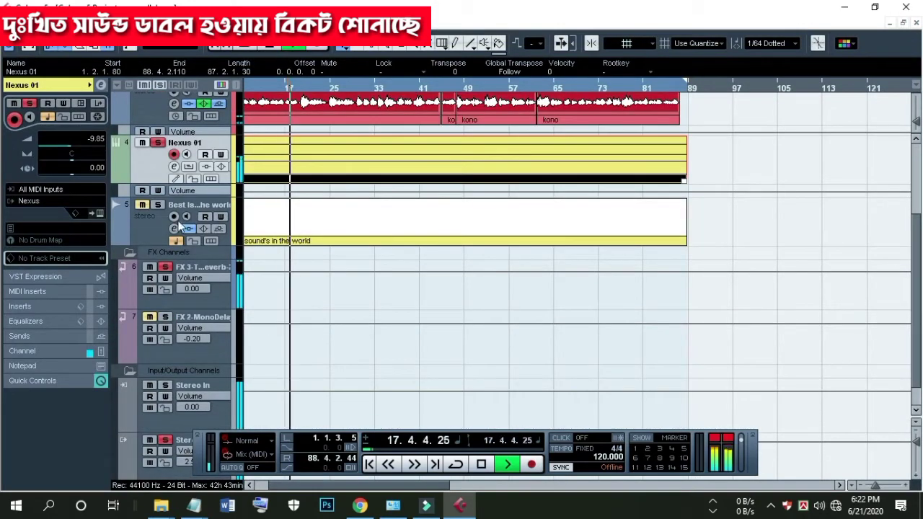
click(145, 205)
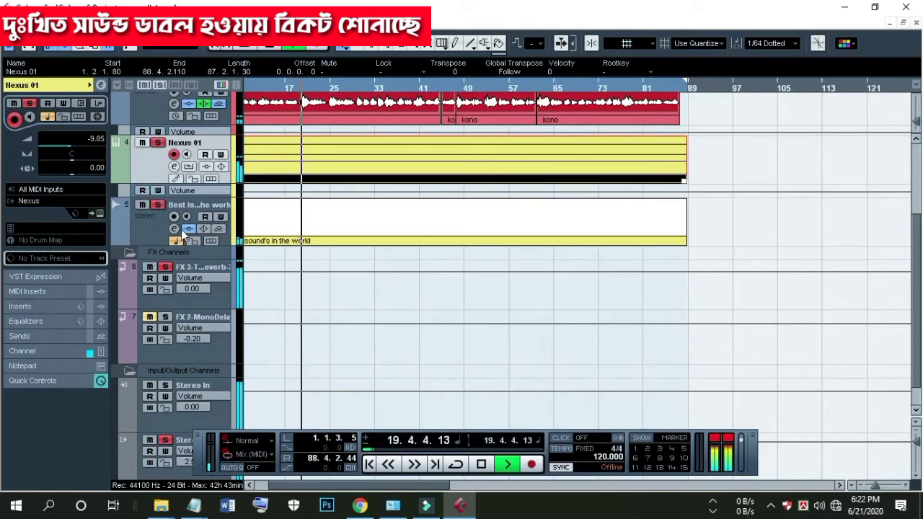
scroll(181, 229, up, 2)
scroll(156, 303, down, 2)
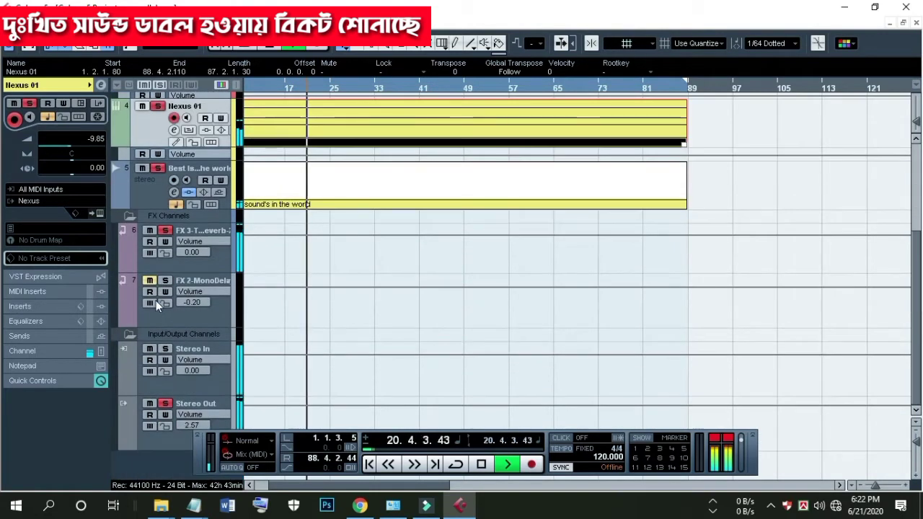
scroll(155, 301, up, 3)
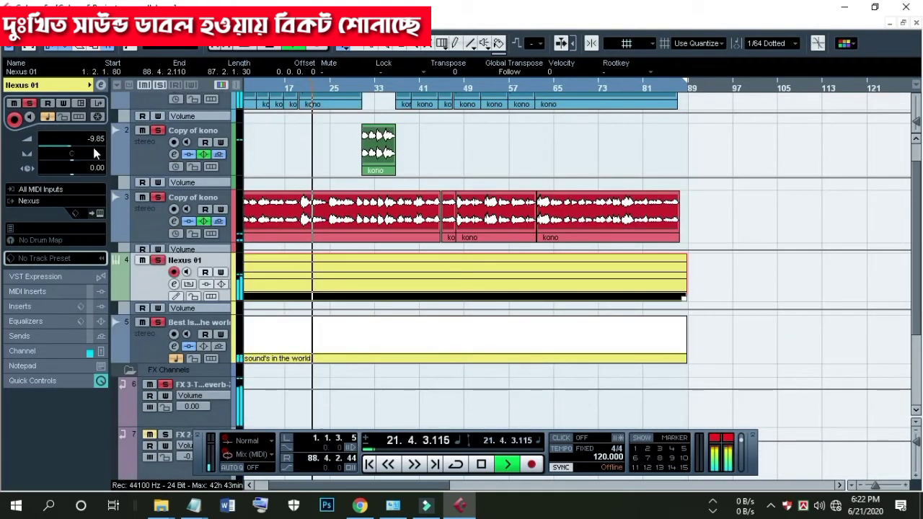
click(119, 193)
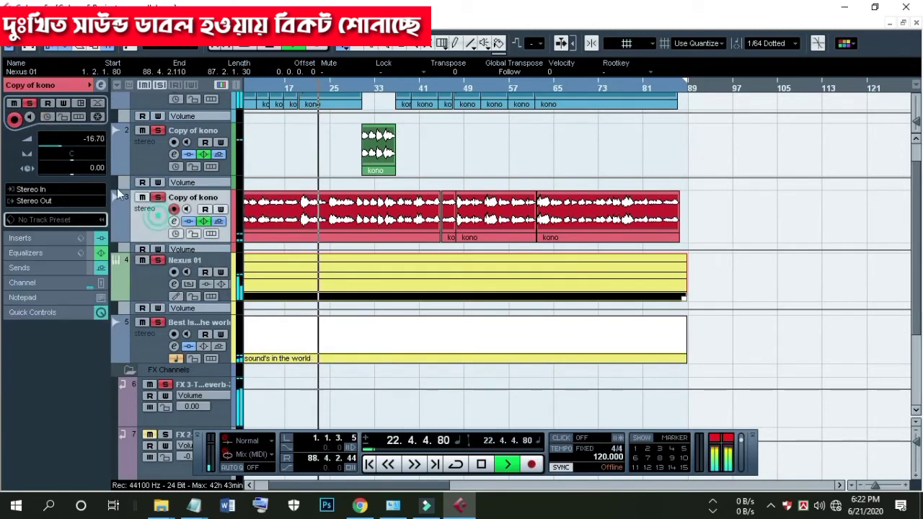
scroll(151, 148, up, 2)
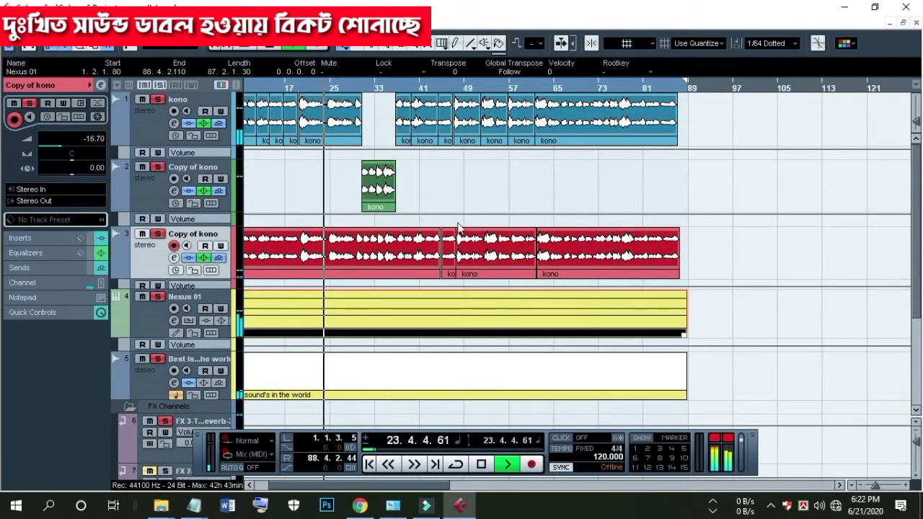
scroll(445, 241, down, 5)
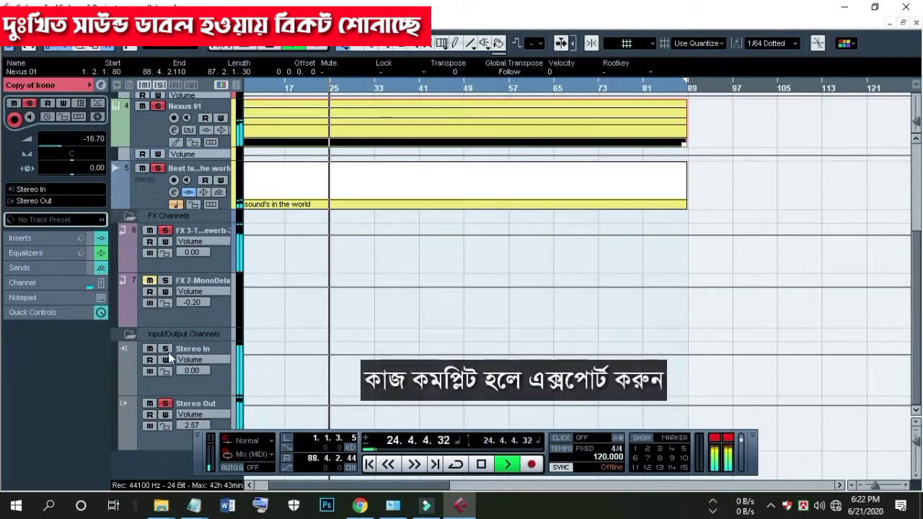
scroll(352, 323, up, 5)
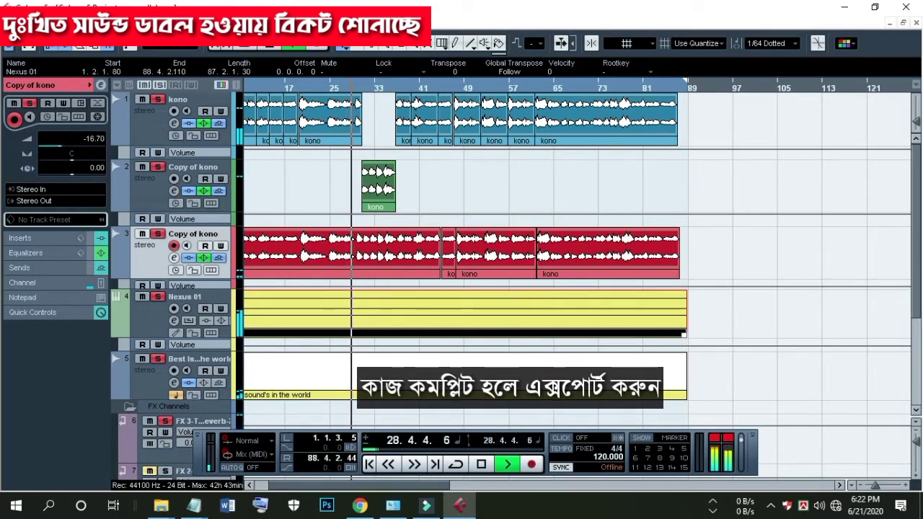
Step: Export the Stereo Out mixdown as "finishing work" in Music\New folder as an MPEG 1 Layer 3 file at 160 kBit, and close the export dialog
click(27, 22)
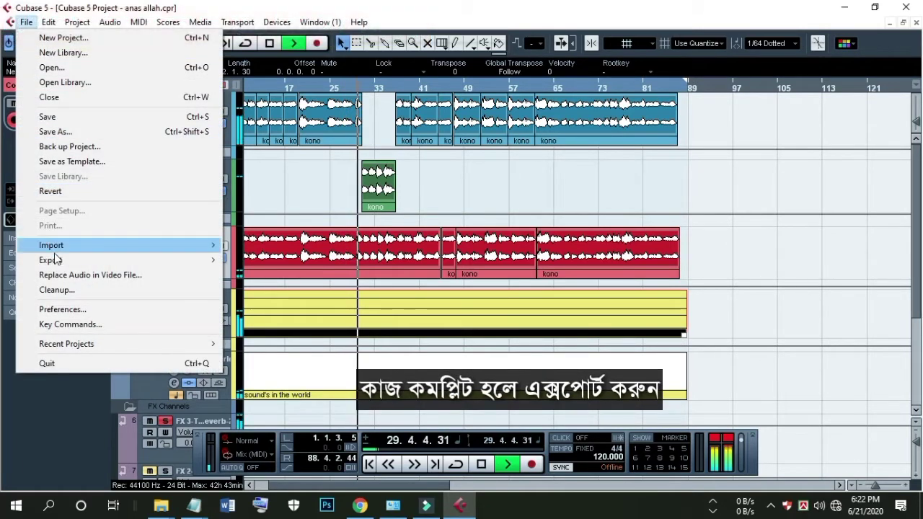
mouse_move(50, 260)
click(291, 291)
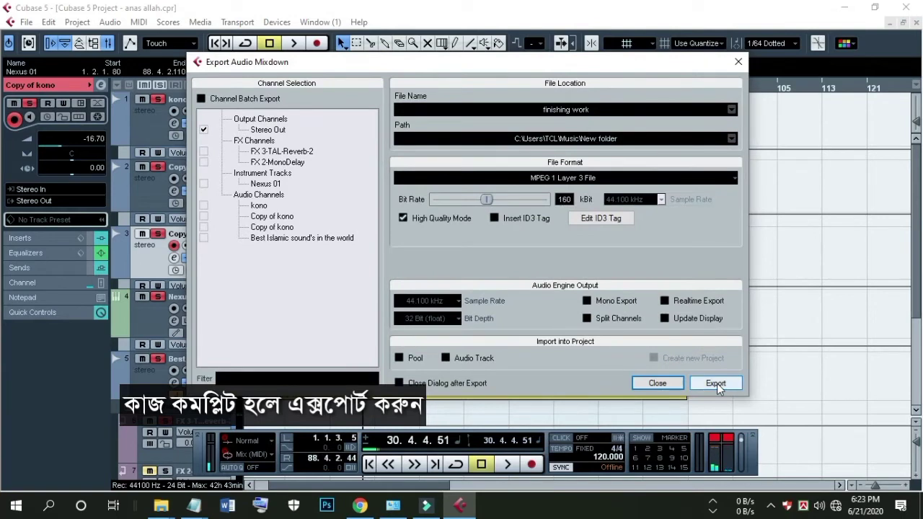
click(738, 63)
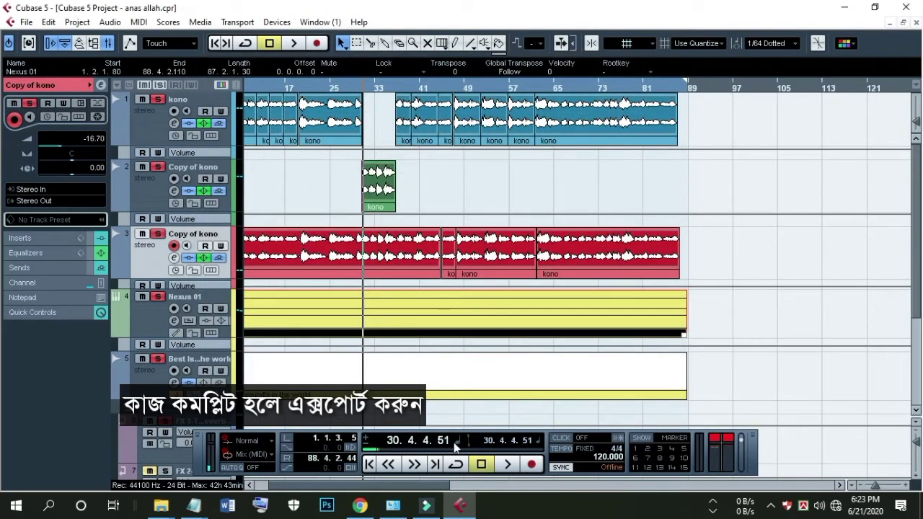
Step: Play the exported "finishing work" MP3 from Music\New folder in Windows Media Player and move the player window clear of the track list
click(166, 508)
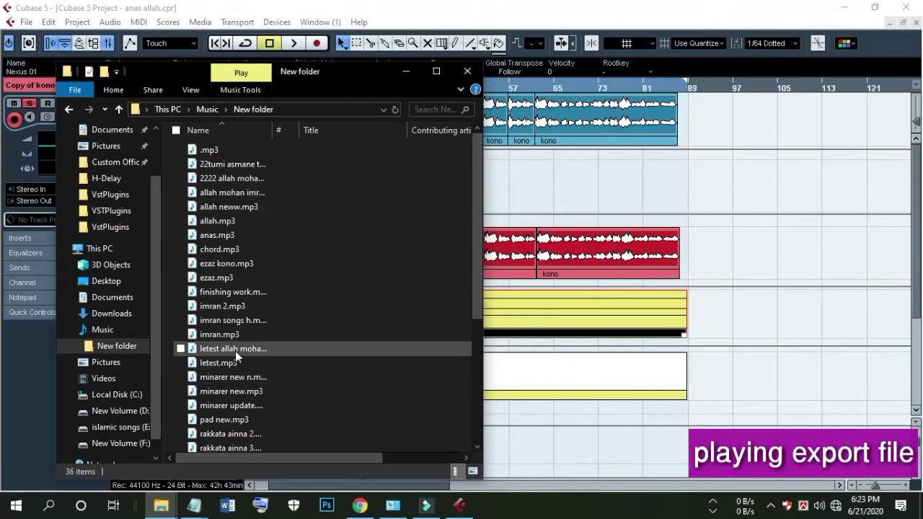
click(231, 293)
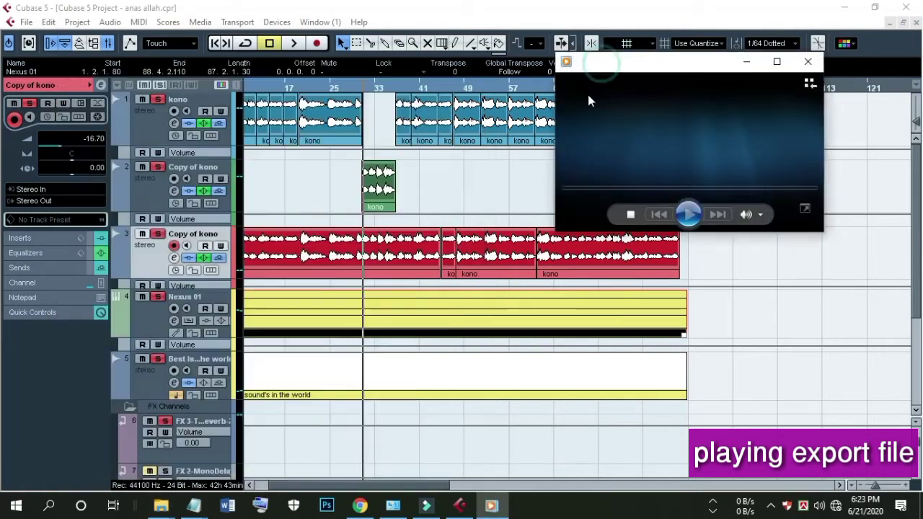
drag(606, 70, 241, 123)
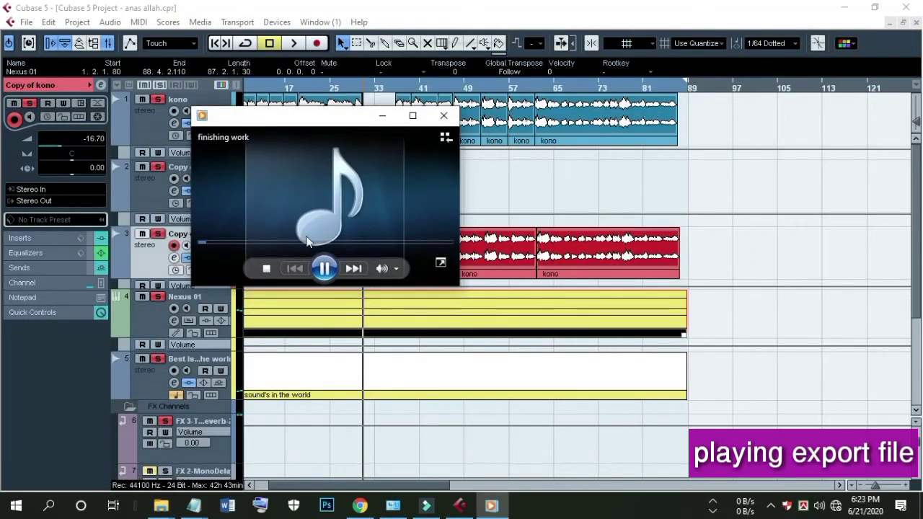
click(413, 115)
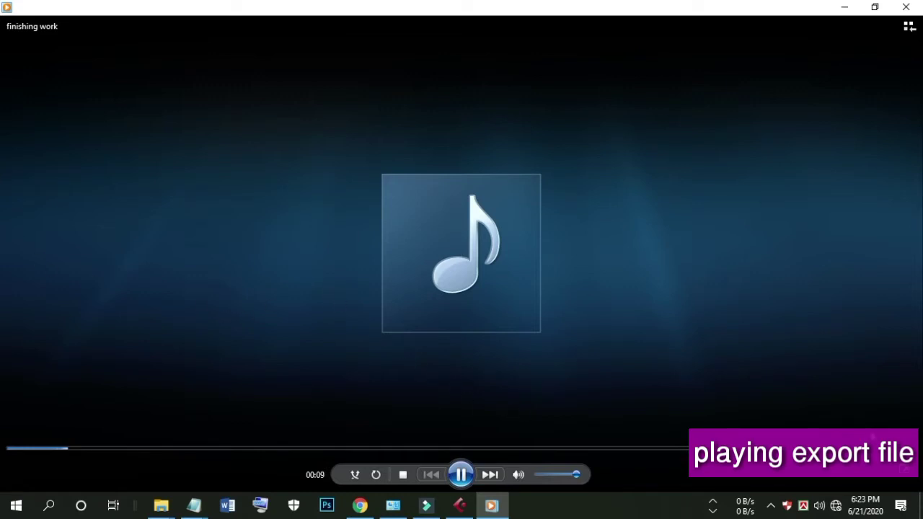
click(875, 6)
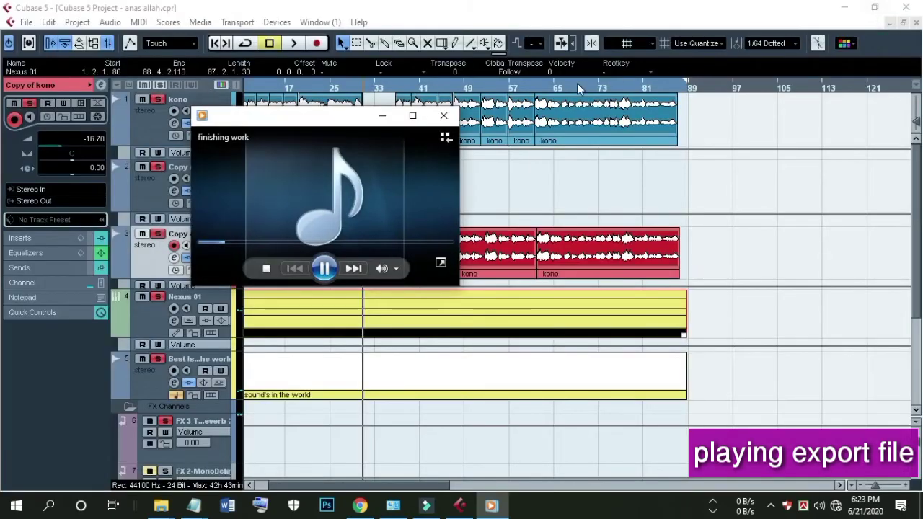
click(320, 118)
drag(332, 122, 766, 77)
Step: Return to the Cubase project, move the project cursor to about bar 28, and open the kono part's audio in the Sample Editor
scroll(356, 244, down, 5)
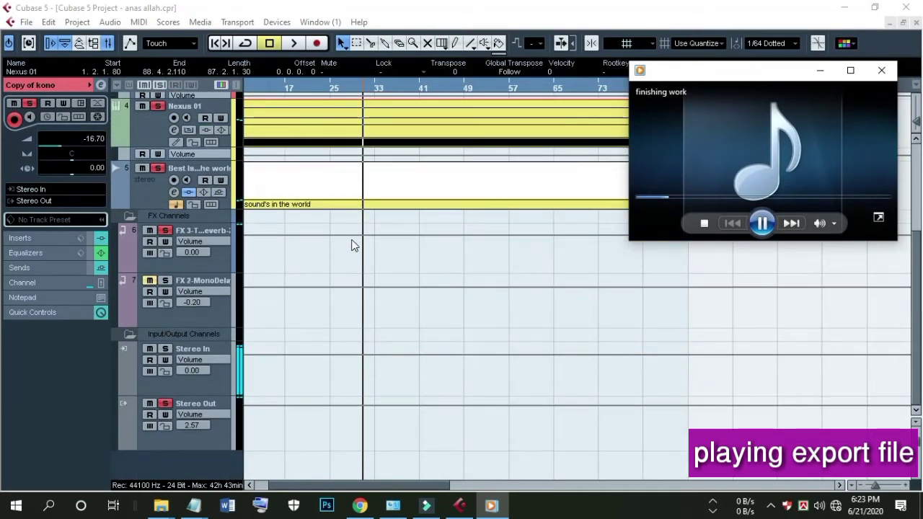
scroll(353, 245, up, 5)
click(322, 126)
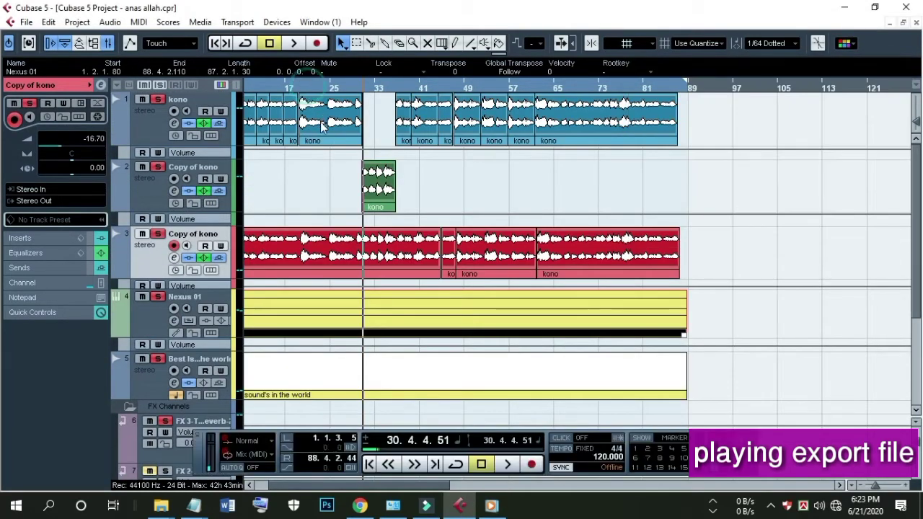
drag(351, 89, 347, 150)
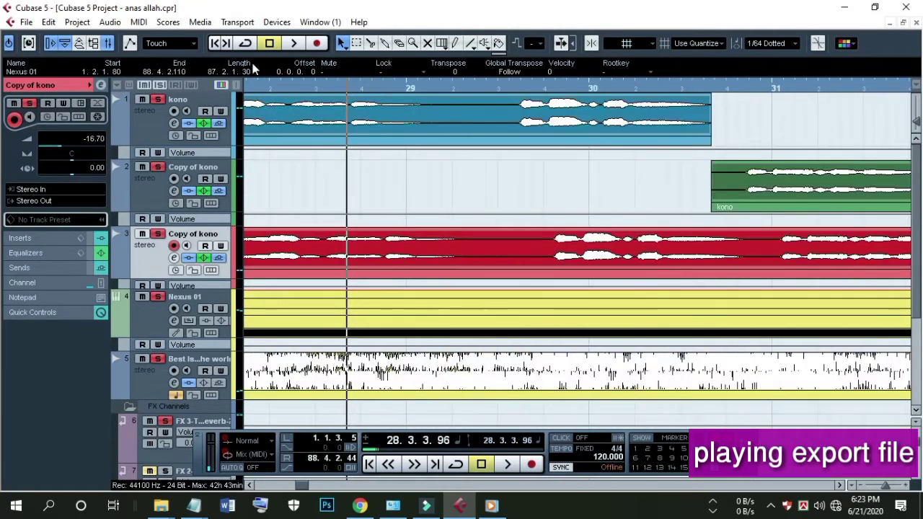
click(218, 44)
drag(272, 84, 267, 50)
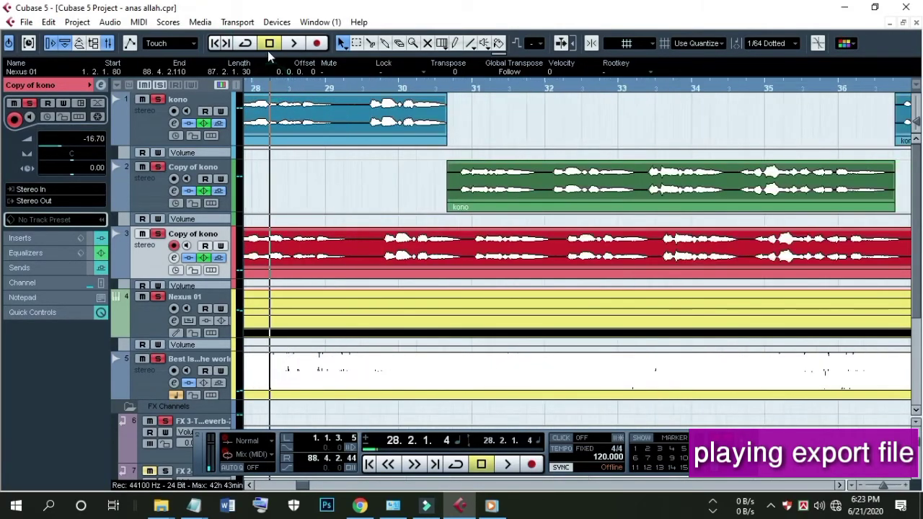
double_click(282, 104)
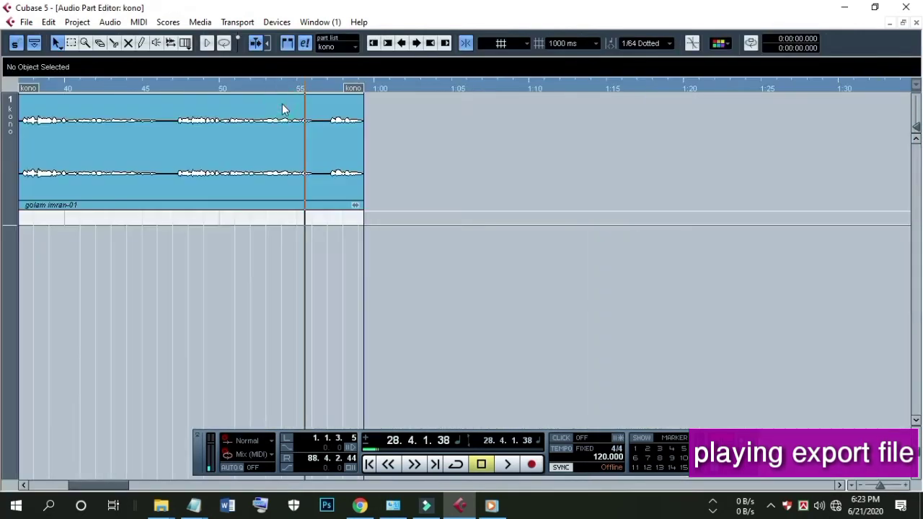
double_click(231, 124)
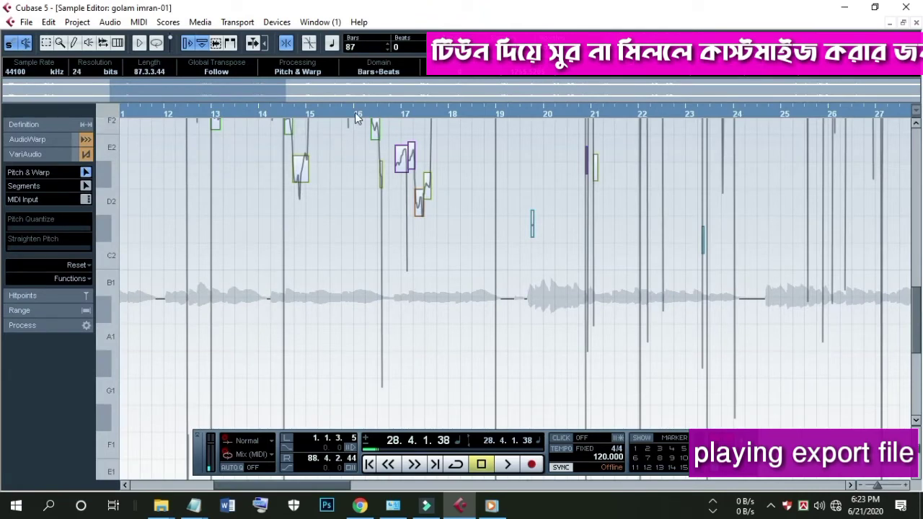
Step: Examine the vocal's VariAudio pitch segments around bars 14 to 16 and across the whole clip
drag(350, 102, 255, 84)
scroll(292, 128, up, 4)
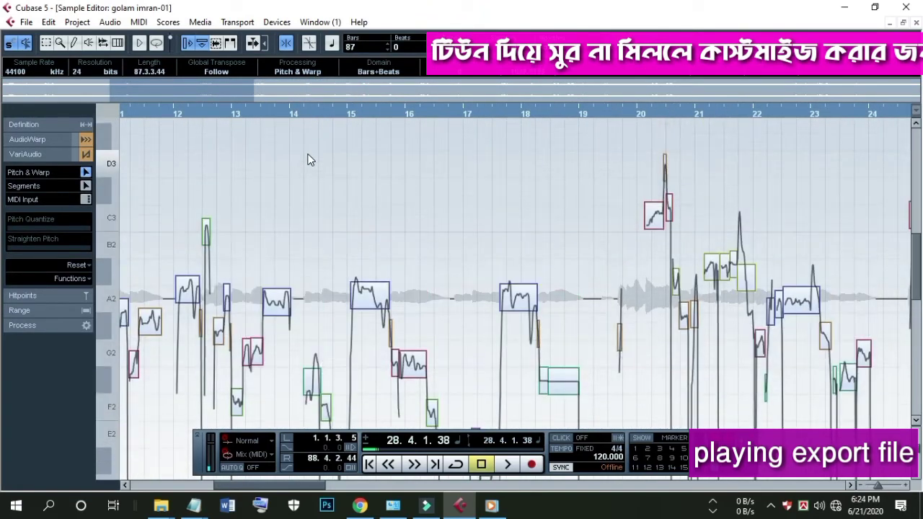
drag(298, 110, 299, 147)
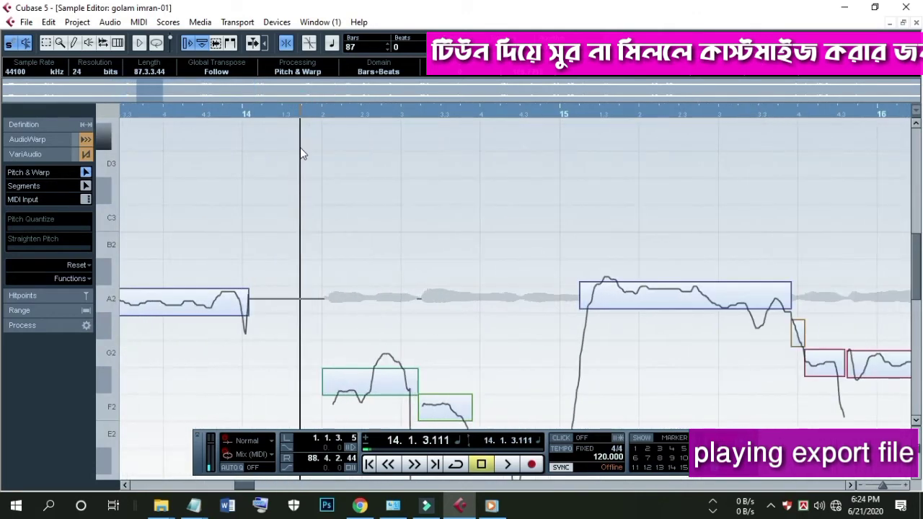
scroll(577, 223, down, 2)
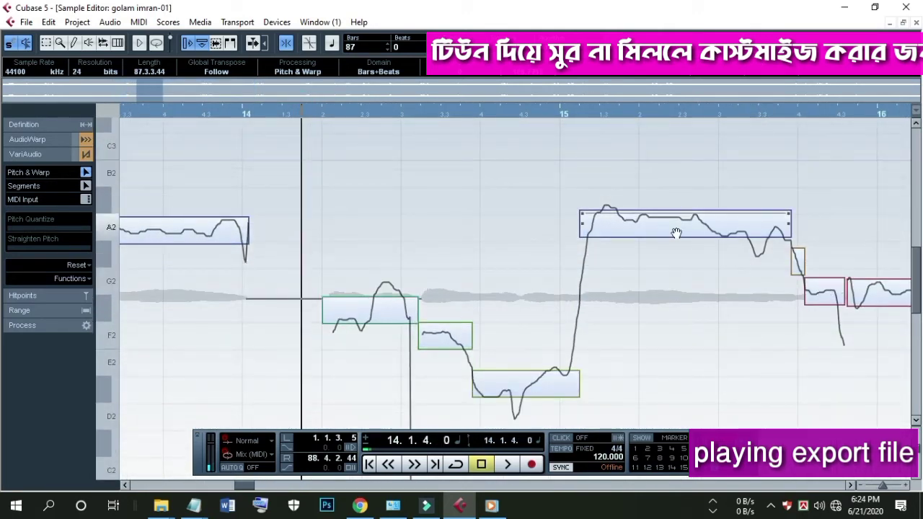
scroll(151, 231, down, 2)
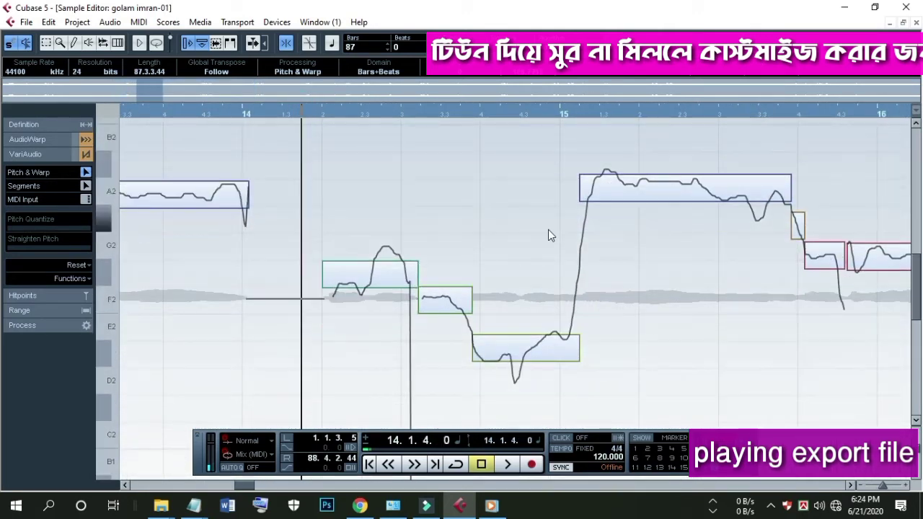
scroll(548, 235, up, 1)
scroll(604, 249, down, 2)
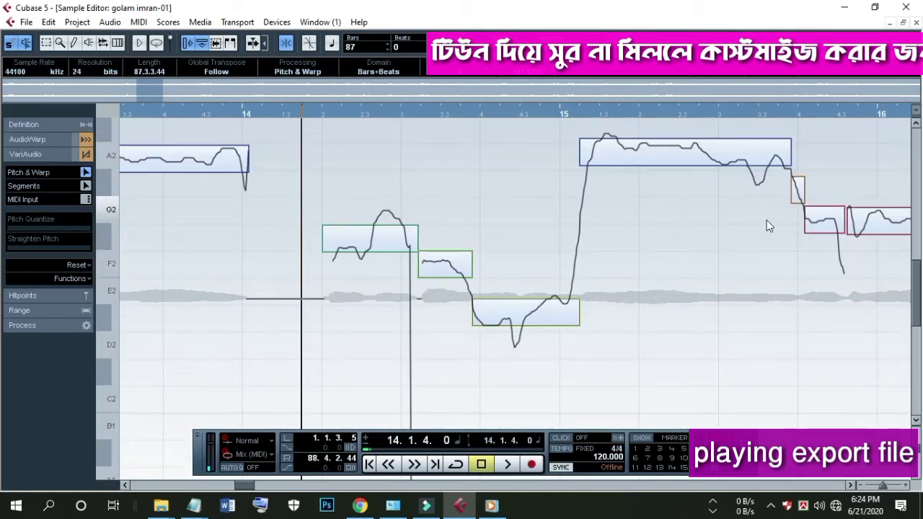
scroll(766, 225, up, 2)
scroll(808, 250, down, 1)
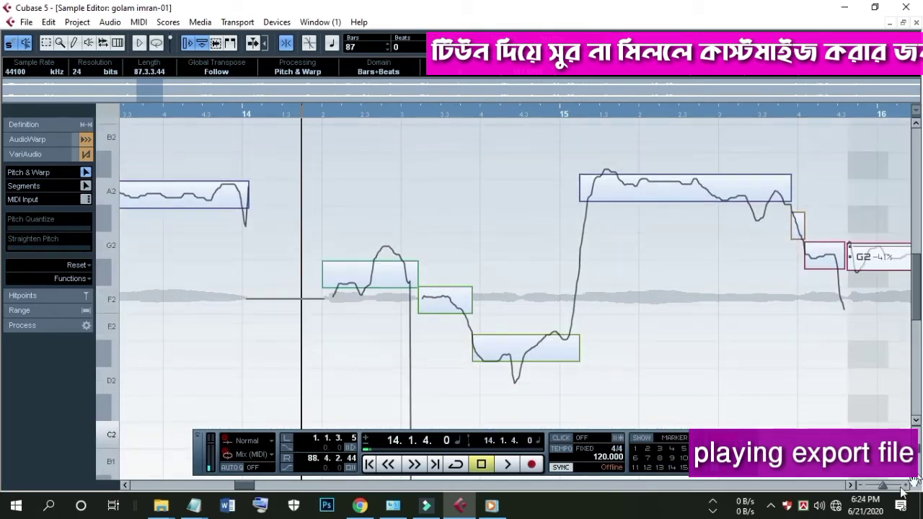
drag(873, 487, 867, 487)
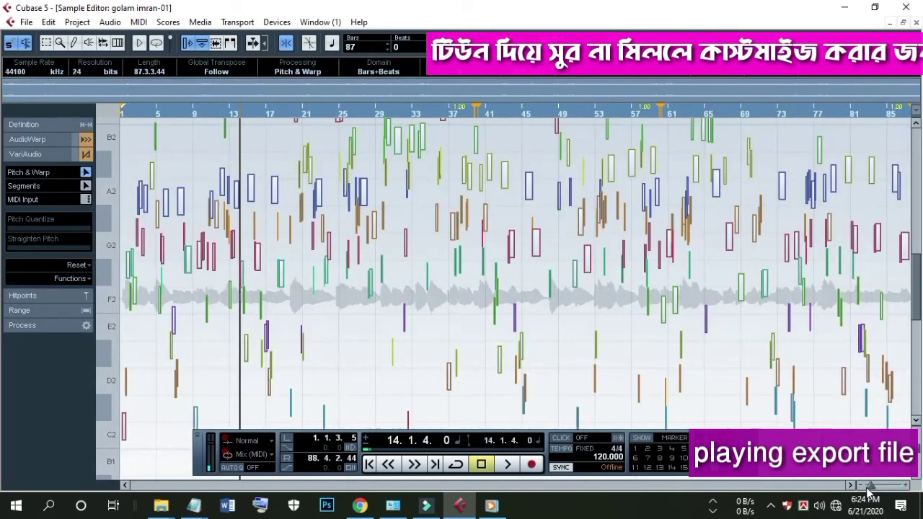
scroll(548, 245, down, 3)
scroll(548, 245, up, 5)
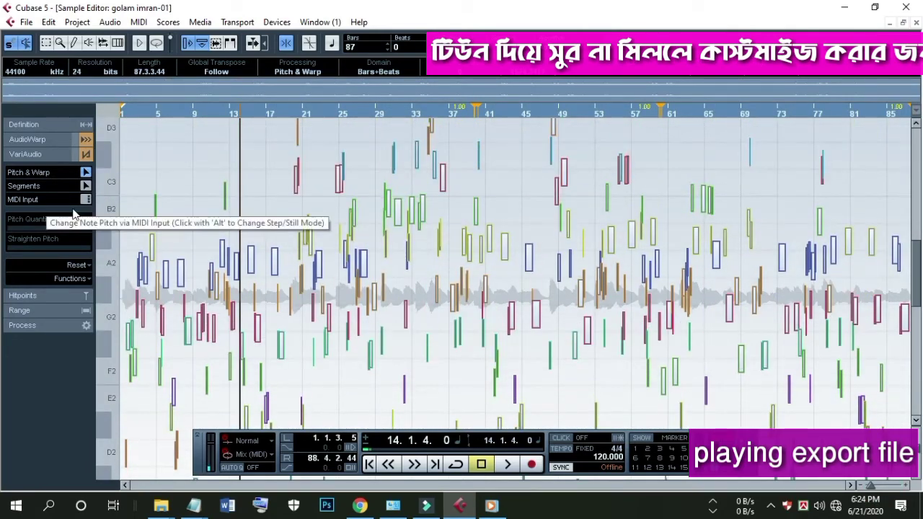
Step: Close the Sample Editor and Audio Part Editor, and place the project cursor at about bar 53 with the whole arrangement in view
click(914, 23)
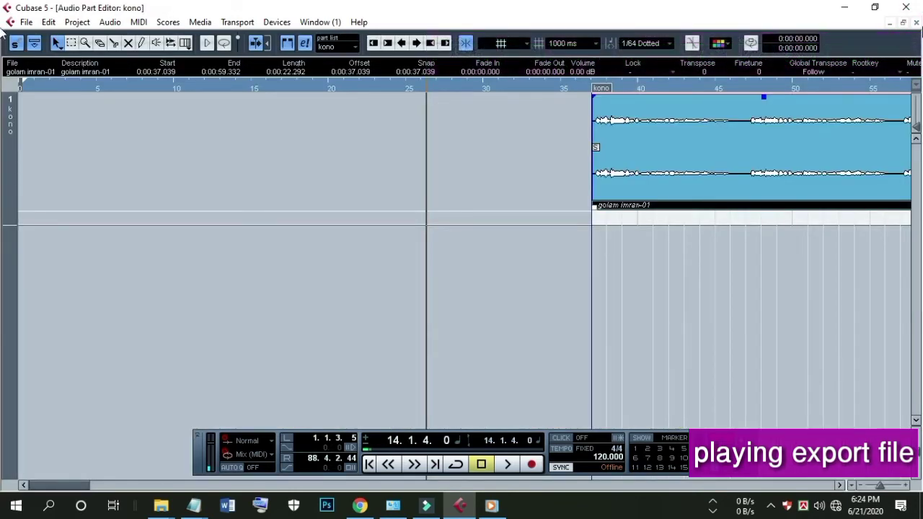
click(915, 23)
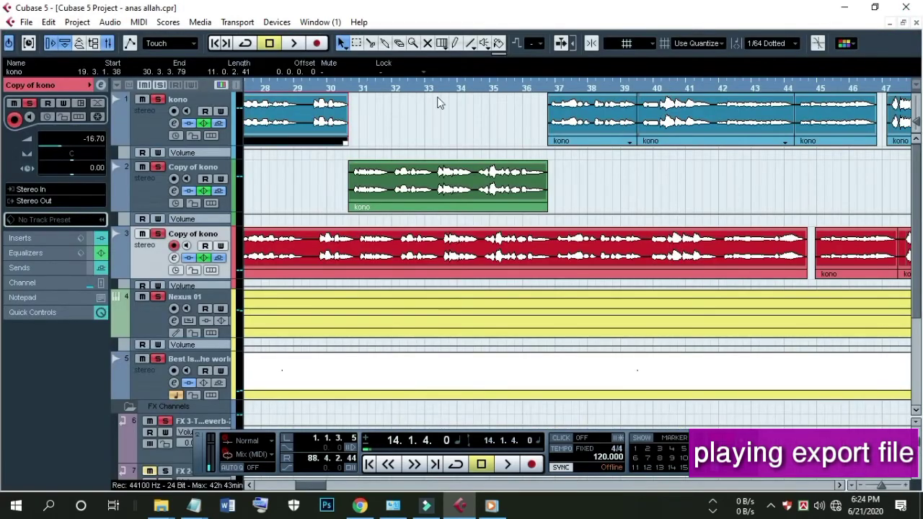
drag(431, 85, 416, 56)
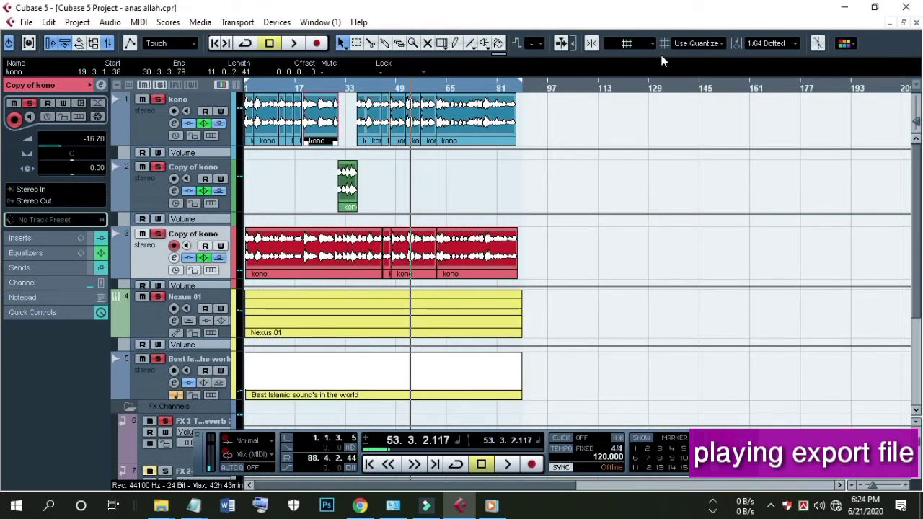
Step: Minimize Cubase and move the media player window to the desktop's upper-right corner
click(844, 7)
drag(694, 75, 721, 19)
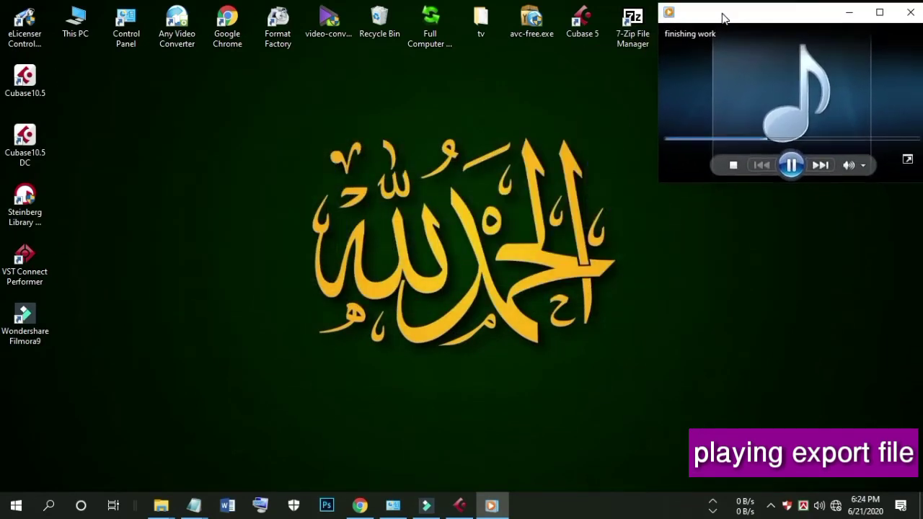
right_click(206, 136)
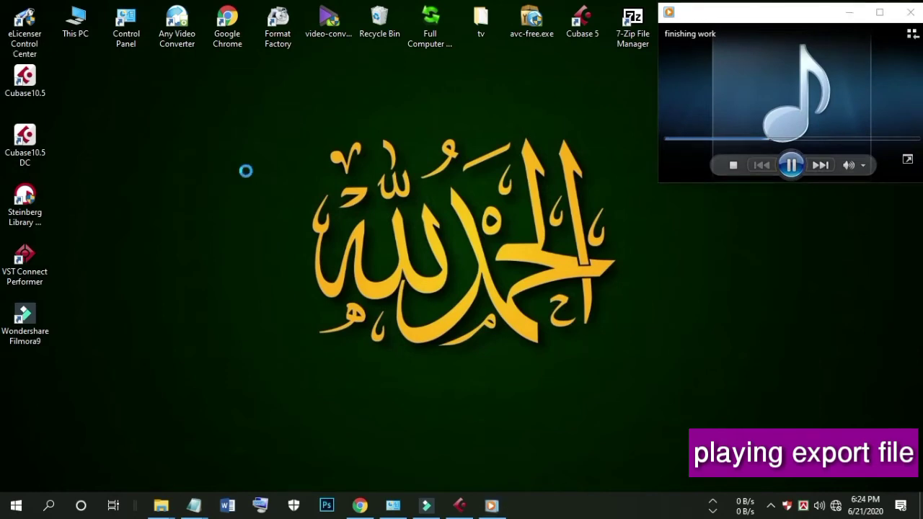
right_click(141, 179)
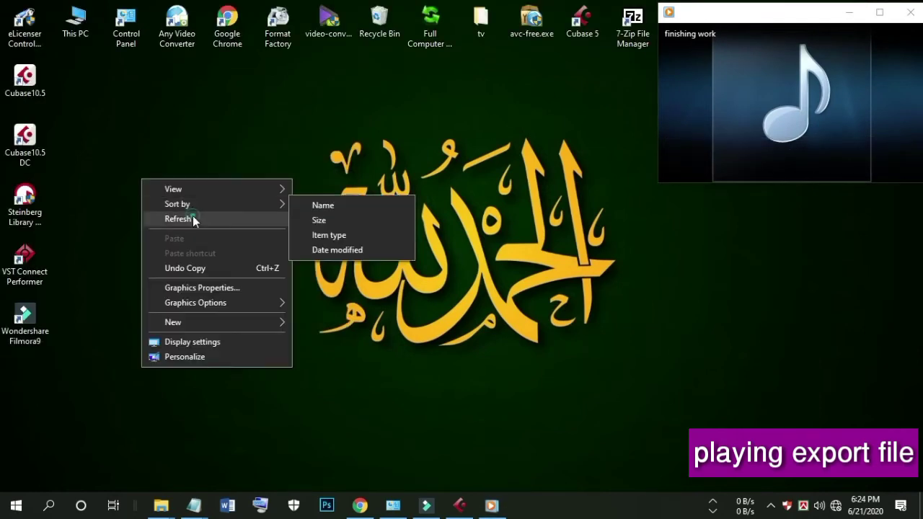
click(191, 218)
right_click(133, 187)
click(168, 224)
right_click(112, 192)
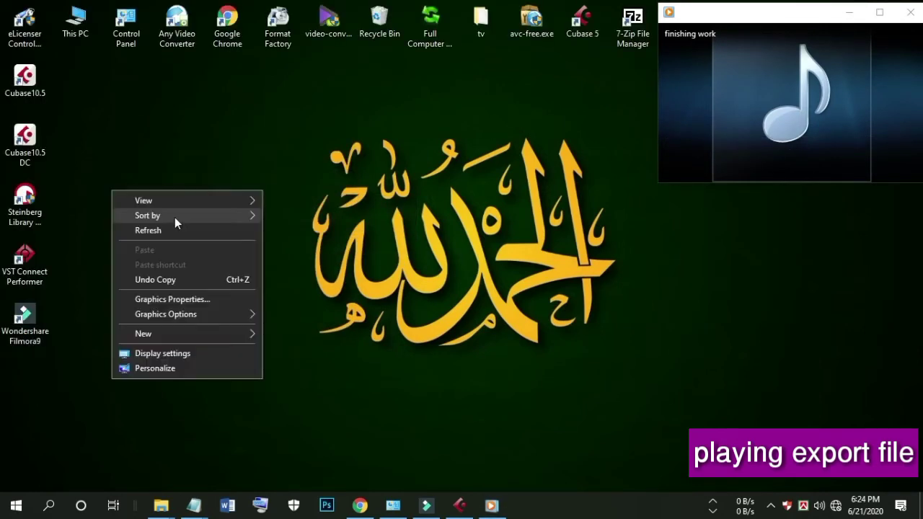
click(177, 226)
right_click(137, 189)
click(193, 230)
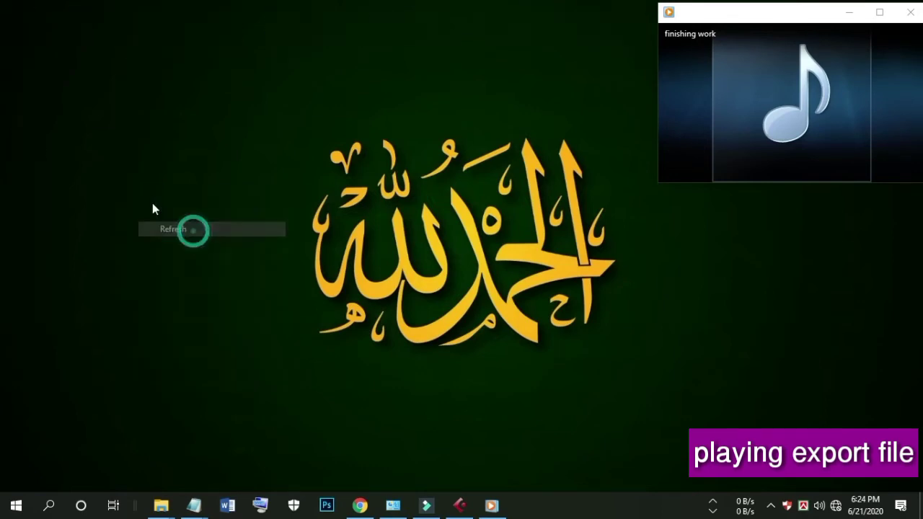
right_click(152, 203)
click(196, 242)
right_click(137, 198)
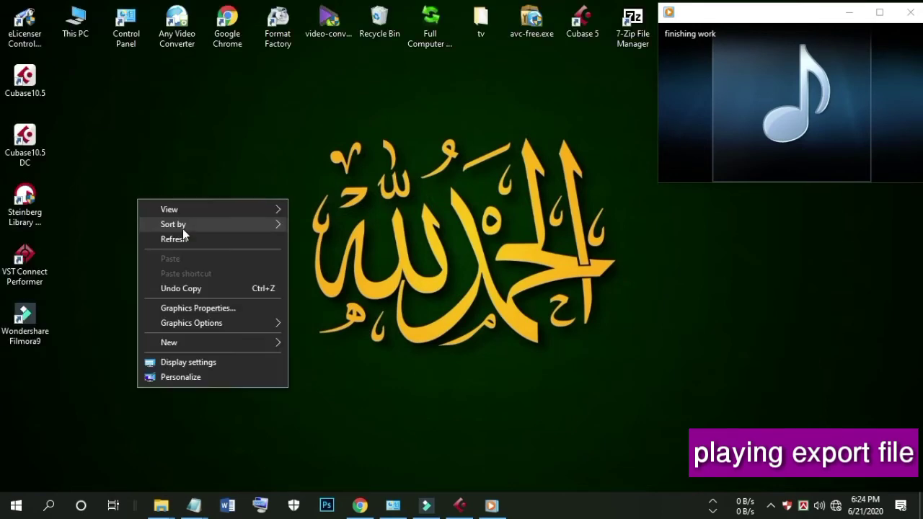
click(183, 239)
right_click(129, 208)
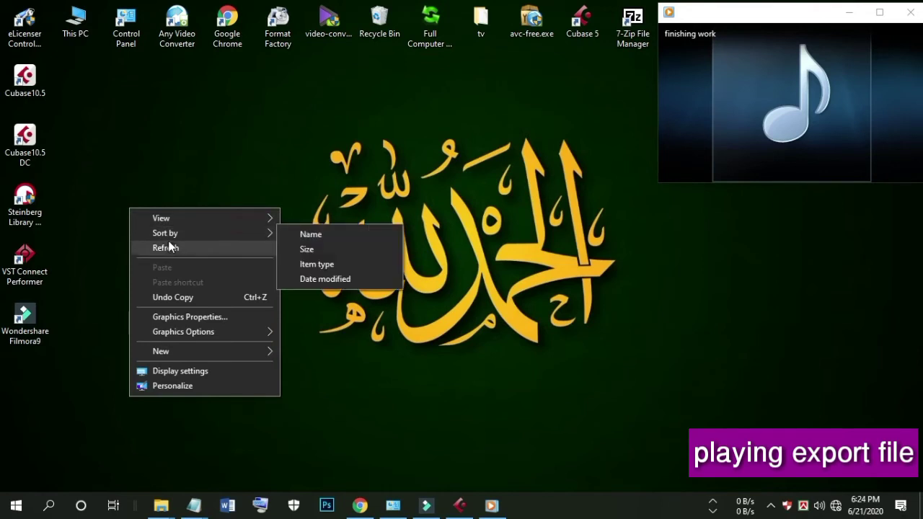
click(170, 245)
Step: Move the media player window toward the middle of the desktop and maximize it while "finishing work" plays
drag(690, 21, 696, 66)
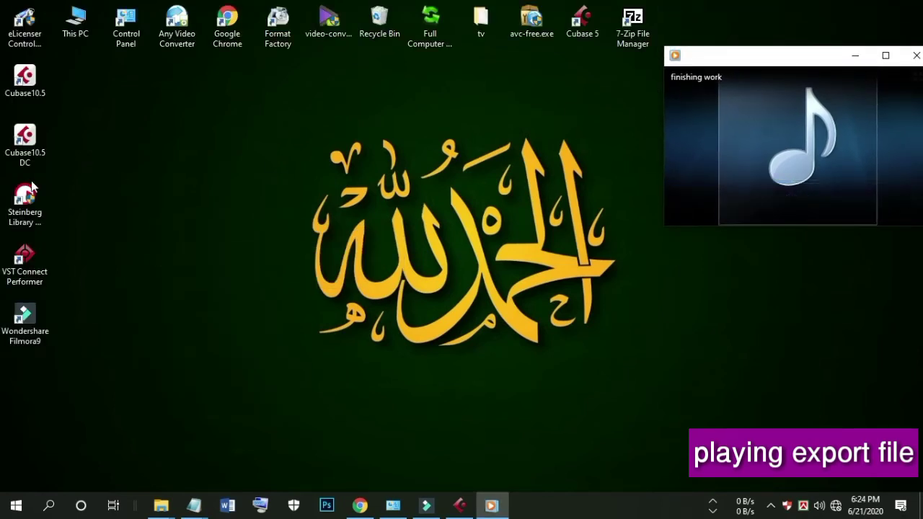
mouse_move(789, 144)
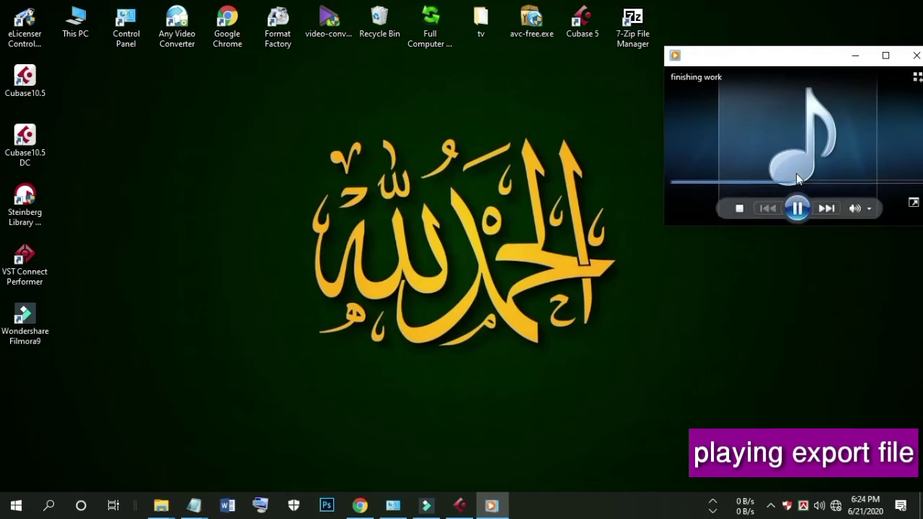
click(803, 58)
drag(793, 64, 423, 89)
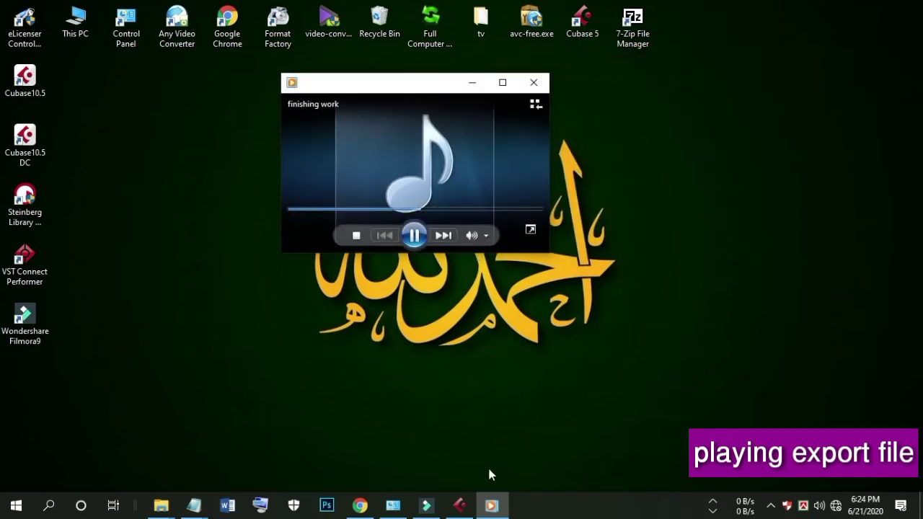
mouse_move(438, 512)
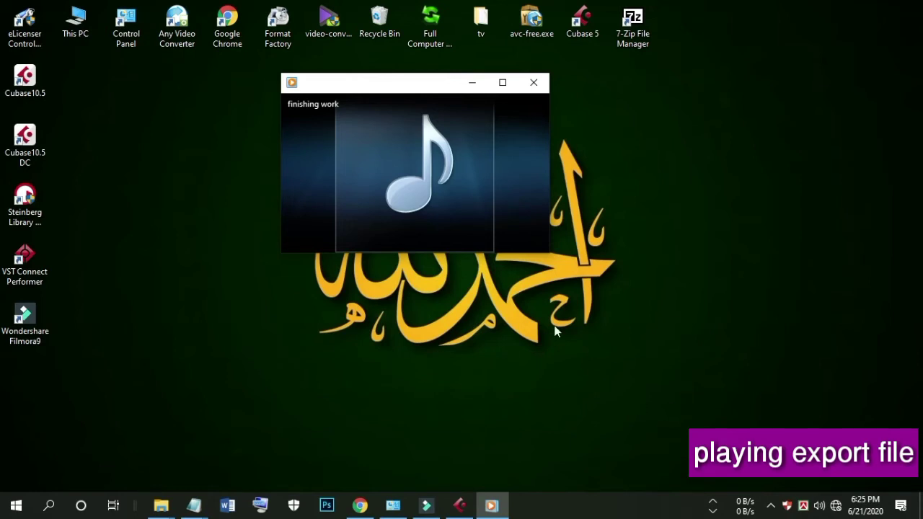
mouse_move(426, 215)
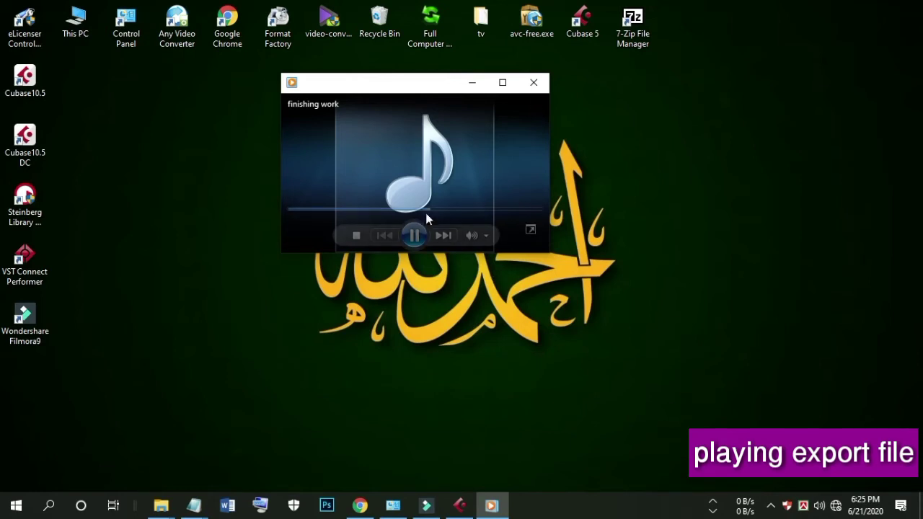
click(503, 82)
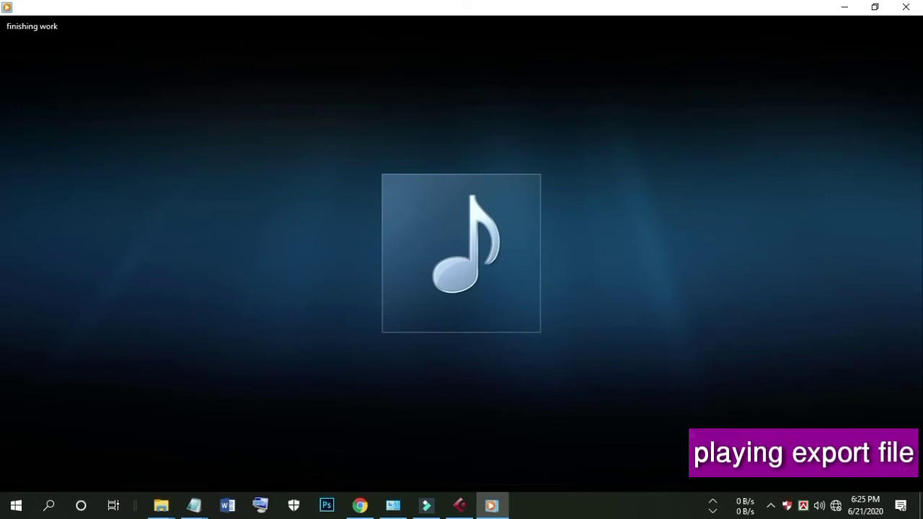
Step: Open the default language settings for lyrics, captions, and subtitles and accept (Title Default) for both audio language and subtitles
mouse_move(657, 478)
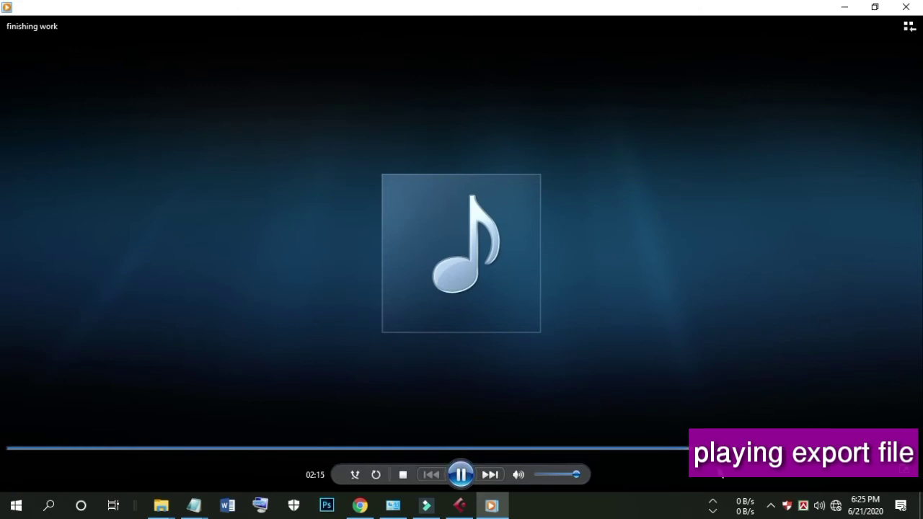
right_click(412, 377)
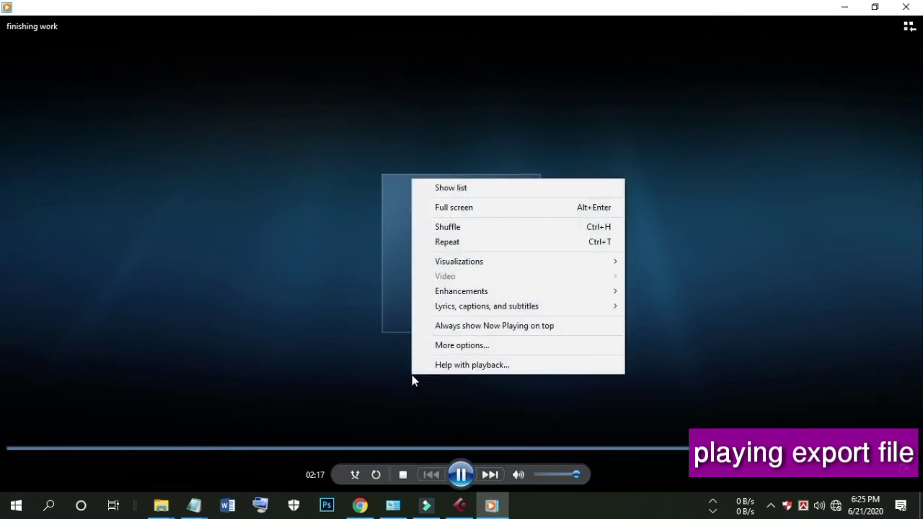
mouse_move(440, 263)
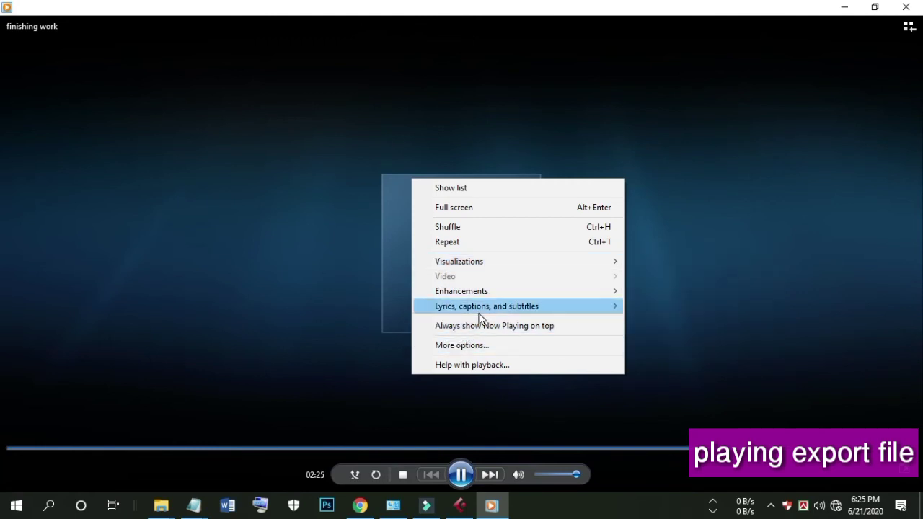
mouse_move(479, 313)
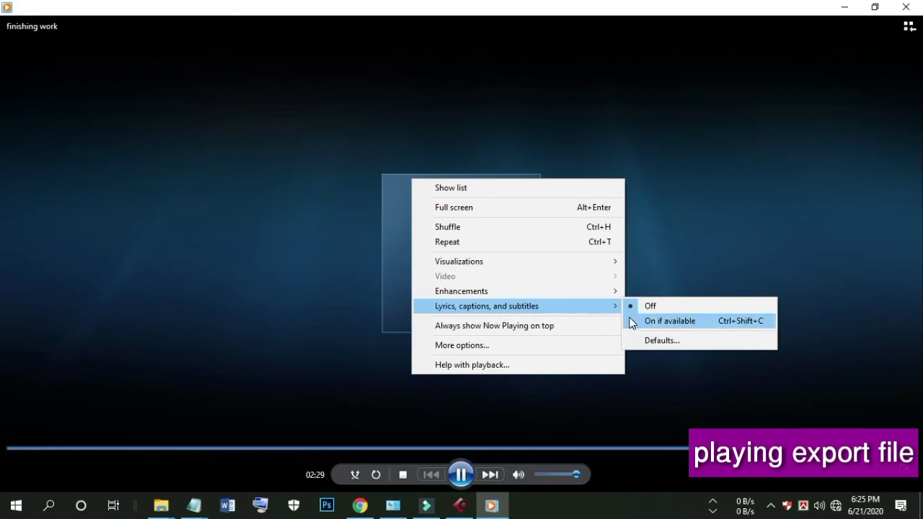
click(646, 339)
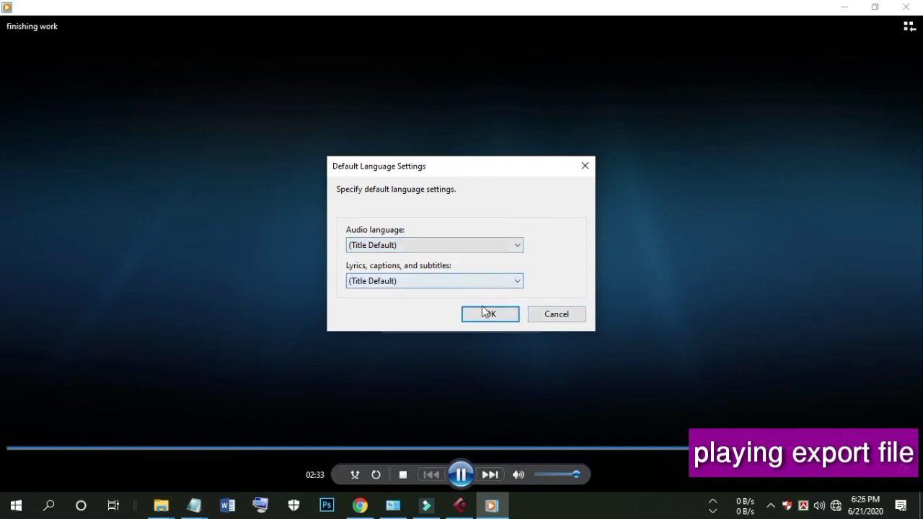
click(484, 316)
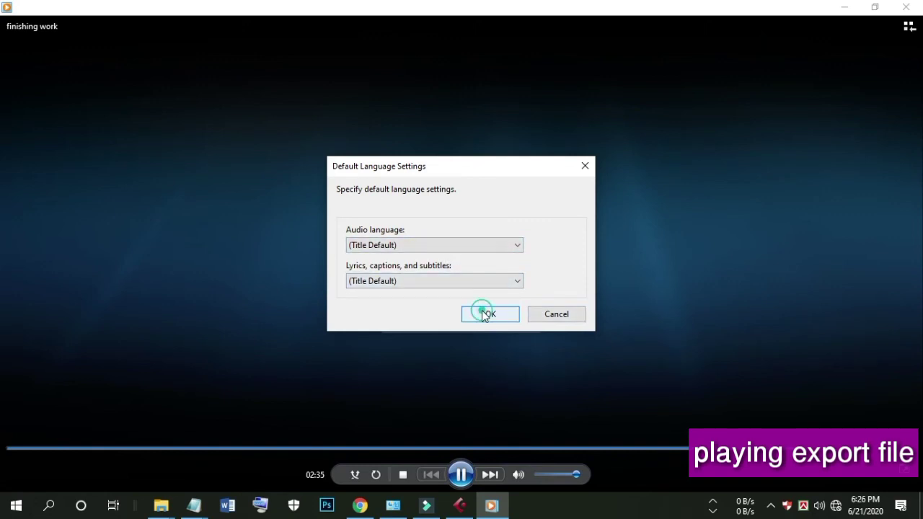
Step: Set lyrics, captions, and subtitles to "On if available" for the playing "finishing work" track
right_click(610, 329)
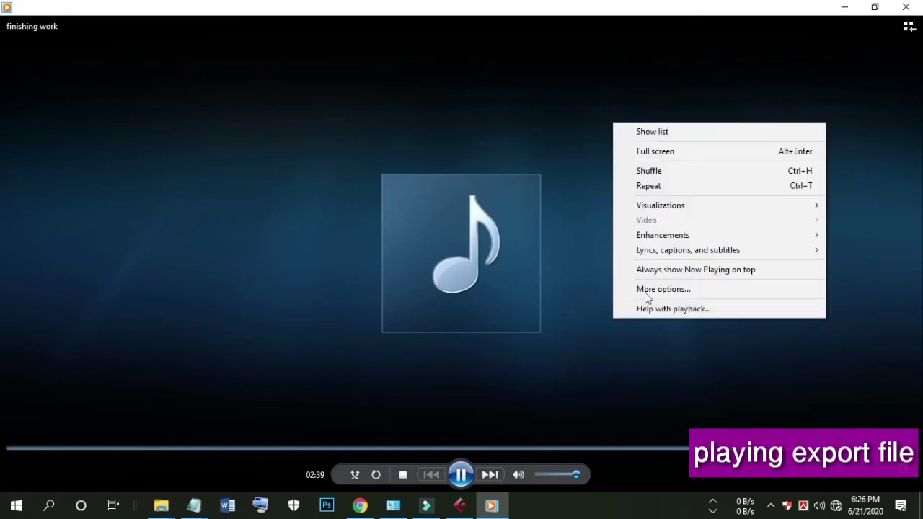
mouse_move(654, 247)
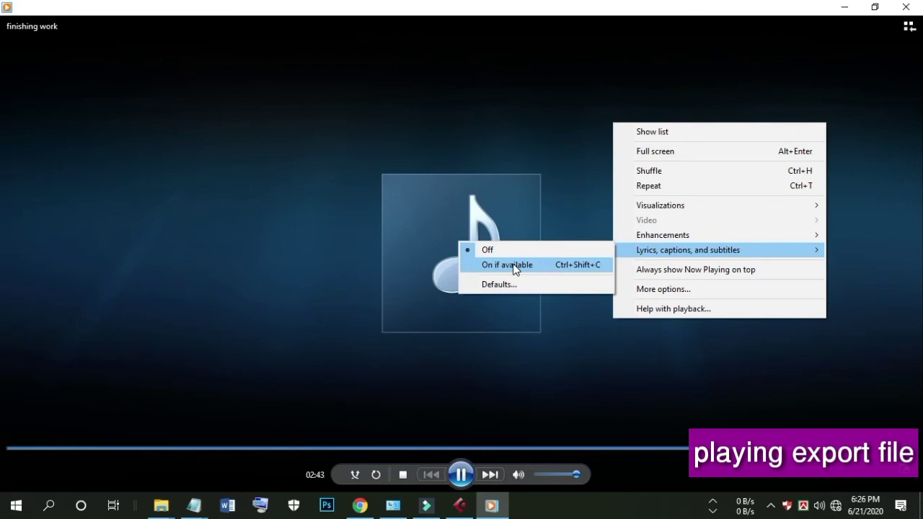
click(516, 268)
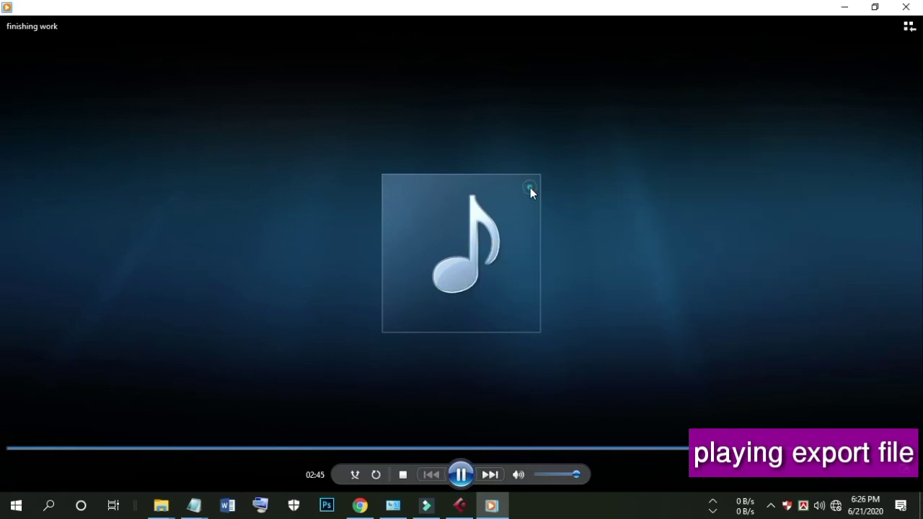
Step: Restore the maximized media player to a small window and refresh the desktop
click(874, 6)
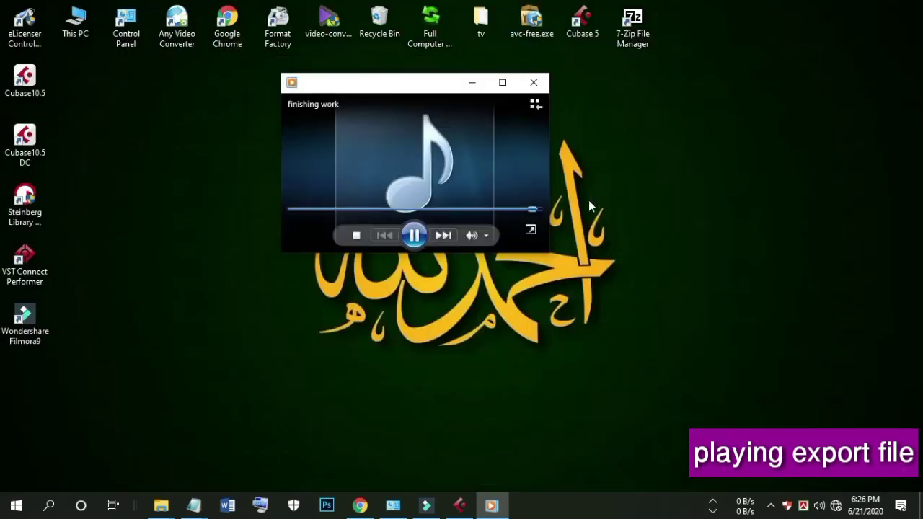
right_click(608, 194)
click(638, 236)
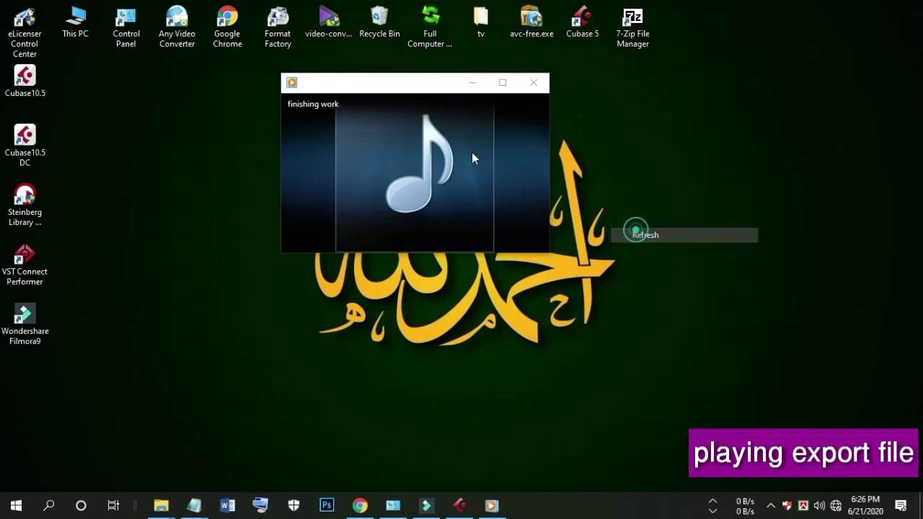